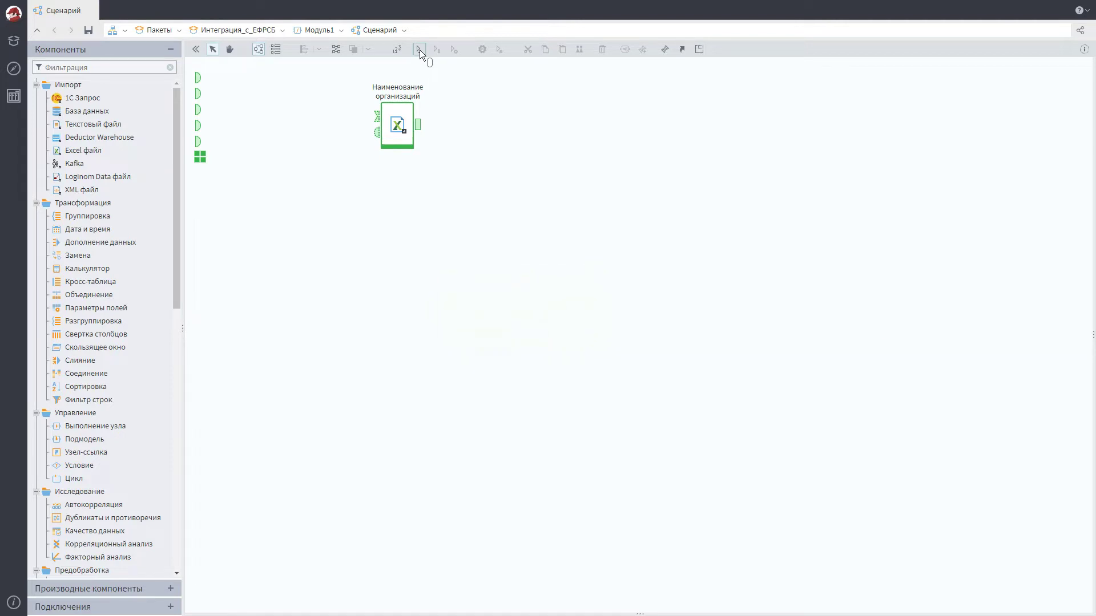
Quick-view the organizations node's output data, then close the preview
left_click(419, 125)
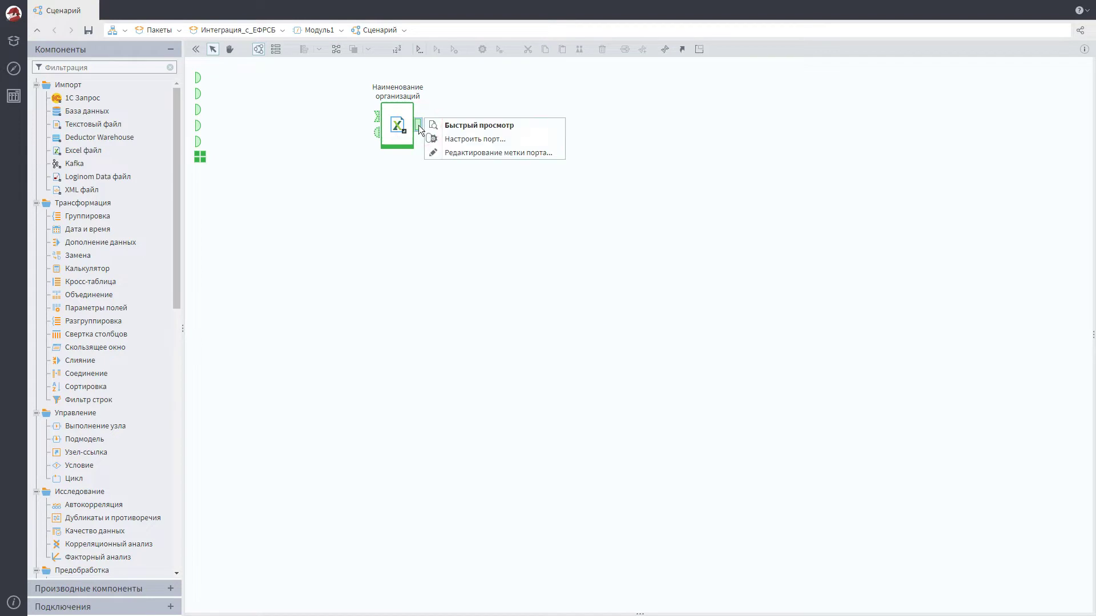
left_click(494, 127)
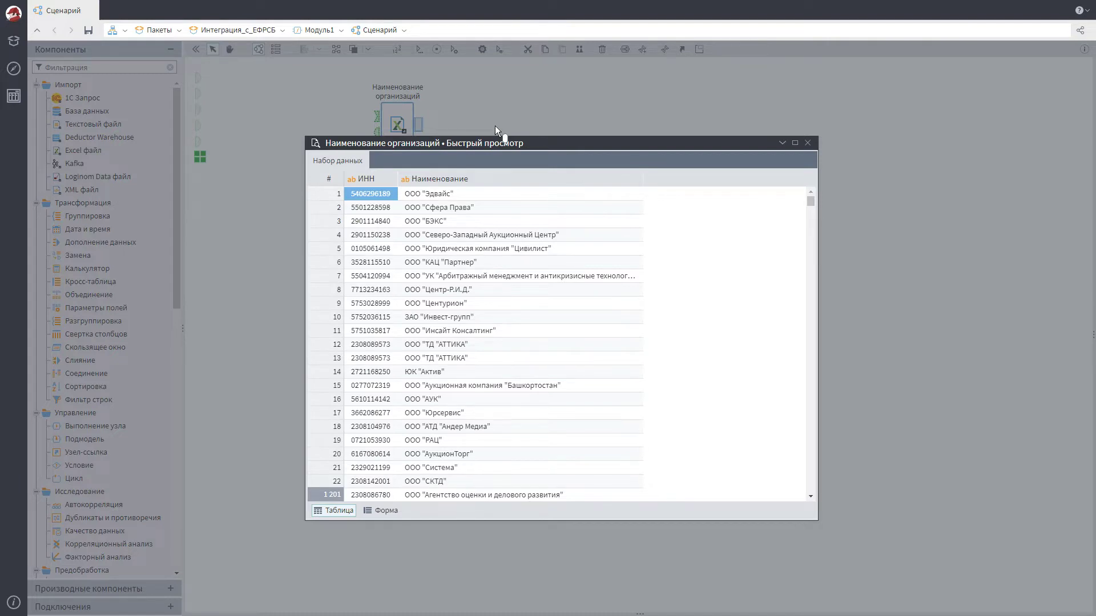
left_click(807, 143)
left_click(342, 29)
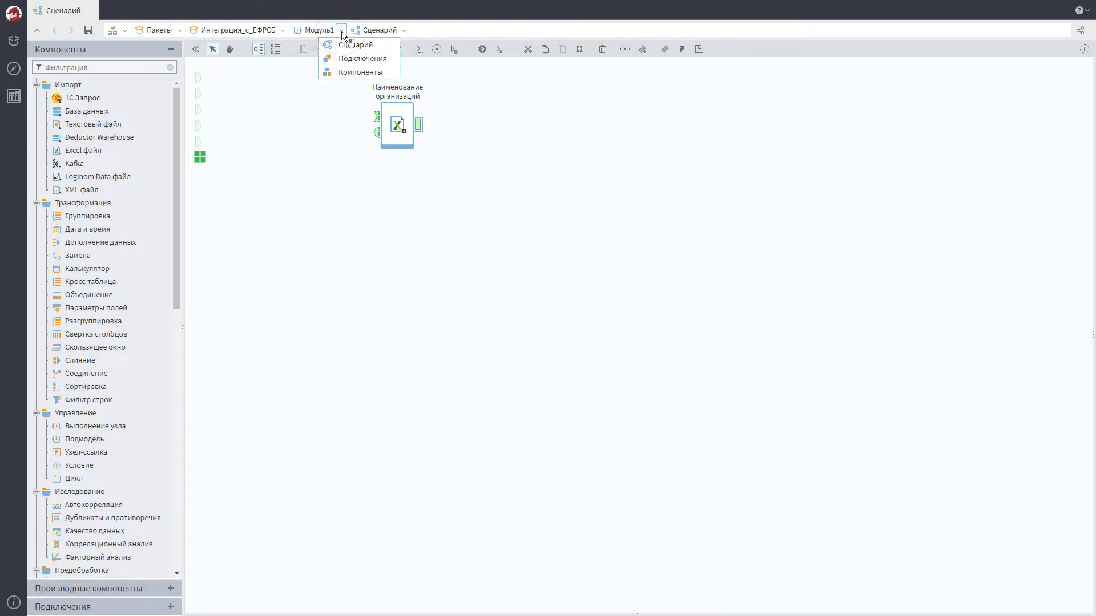
left_click(359, 56)
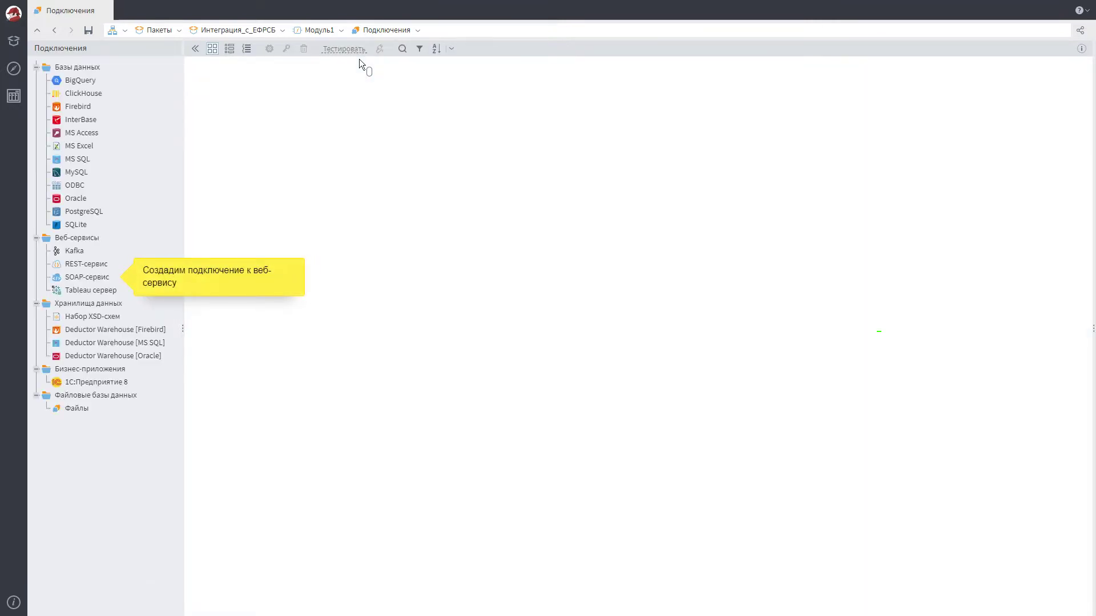
double_click(85, 278)
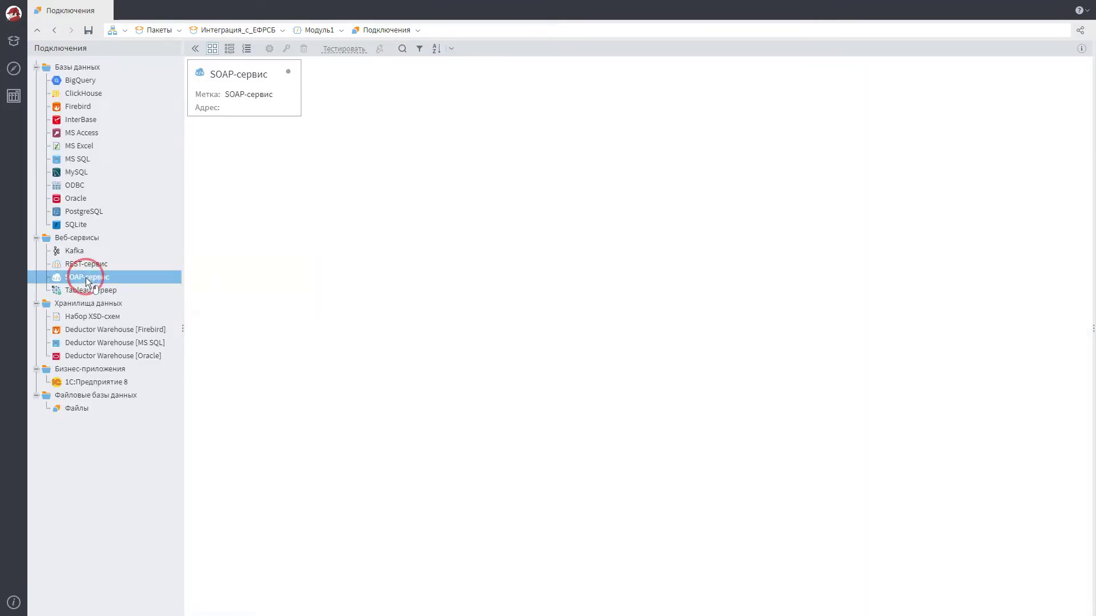
double_click(245, 94)
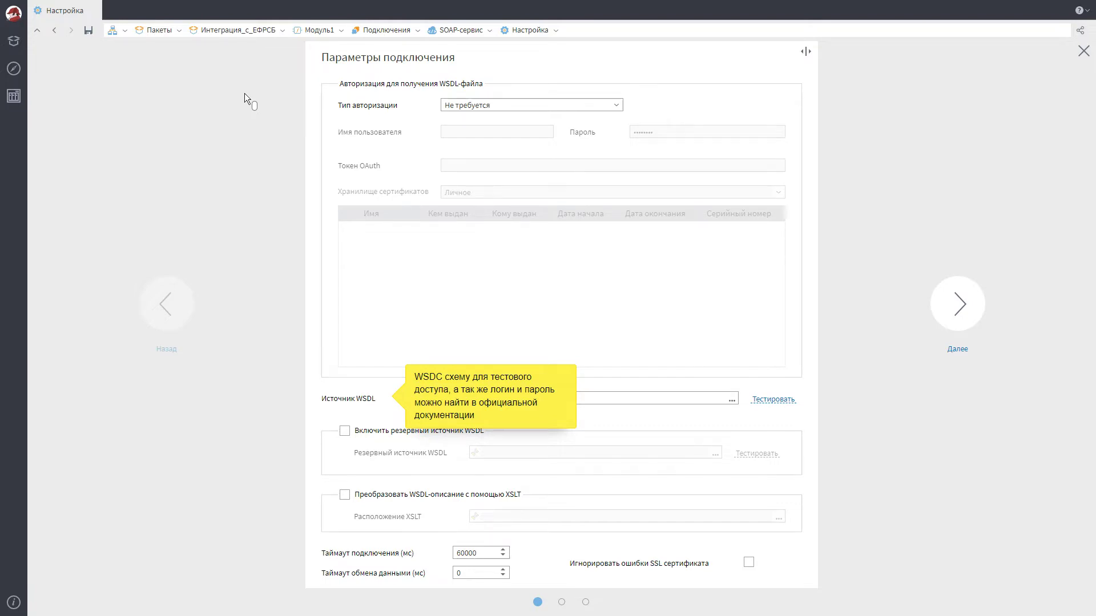
left_click(595, 399)
type("https://services.fedresurs.ru/Bankruptc")
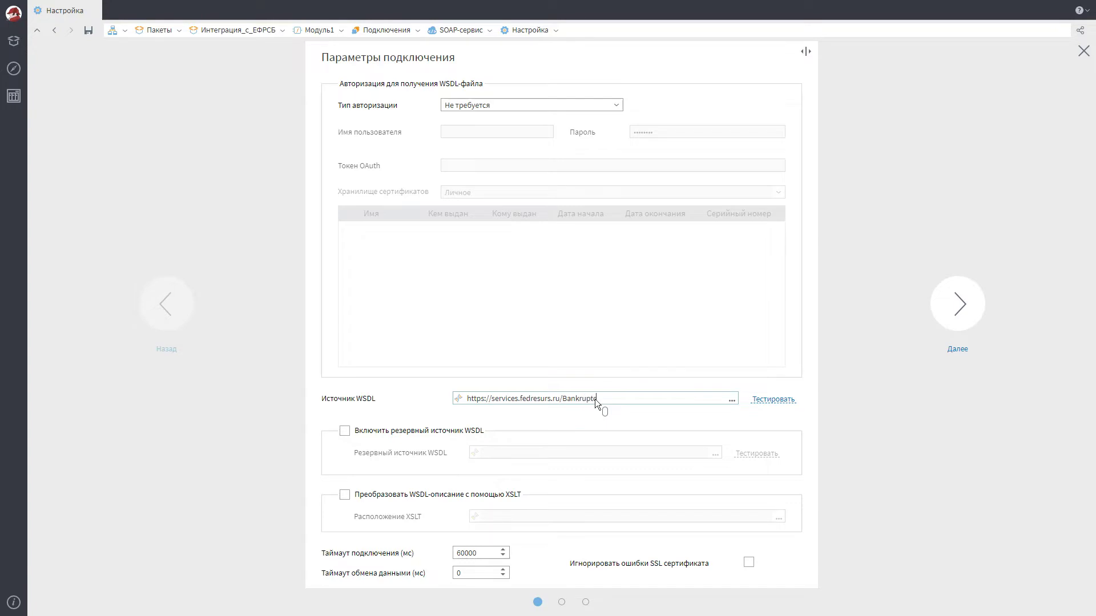
type("y/MessageServiceDemo/WebService.sv")
Use username-and-password authorization with the demo account credentials, test, and finish the connection
left_click(616, 105)
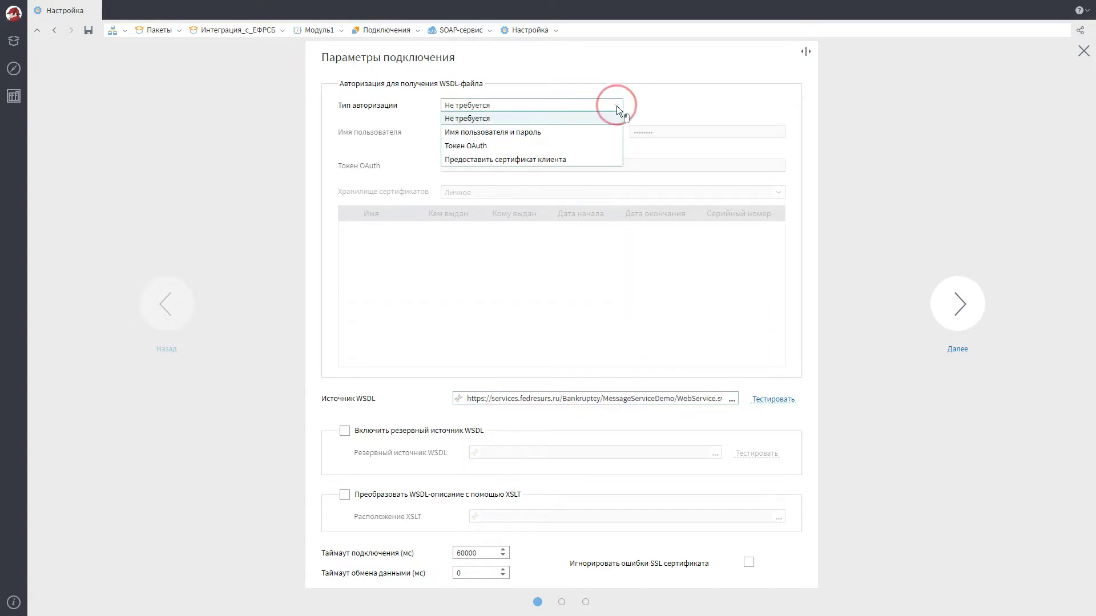
left_click(533, 130)
left_click(497, 132)
type("demowebuser")
left_click(708, 132)
left_click(772, 399)
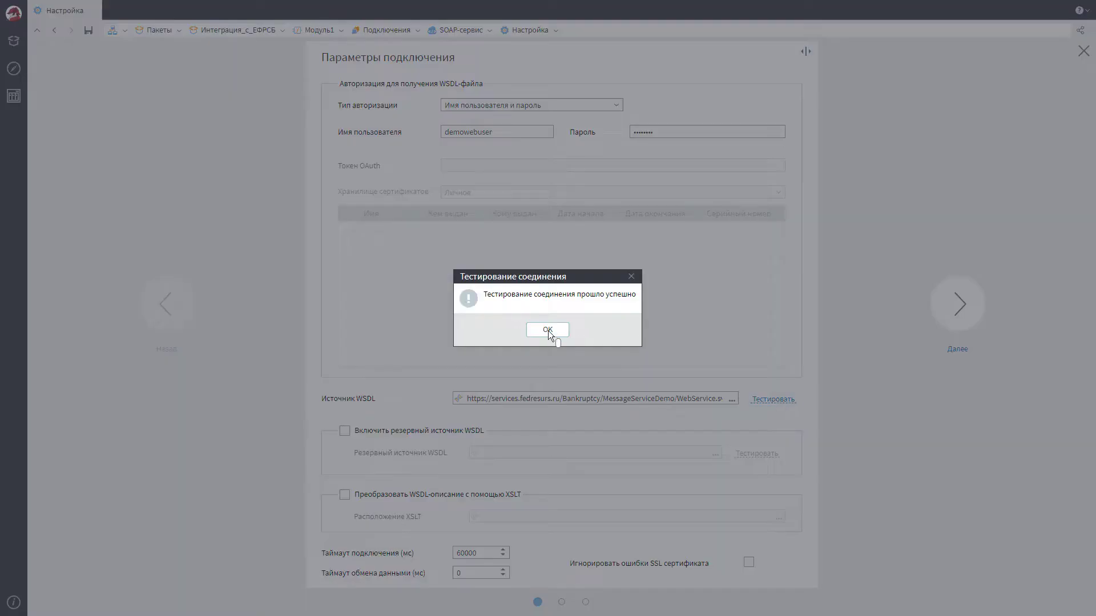
left_click(549, 332)
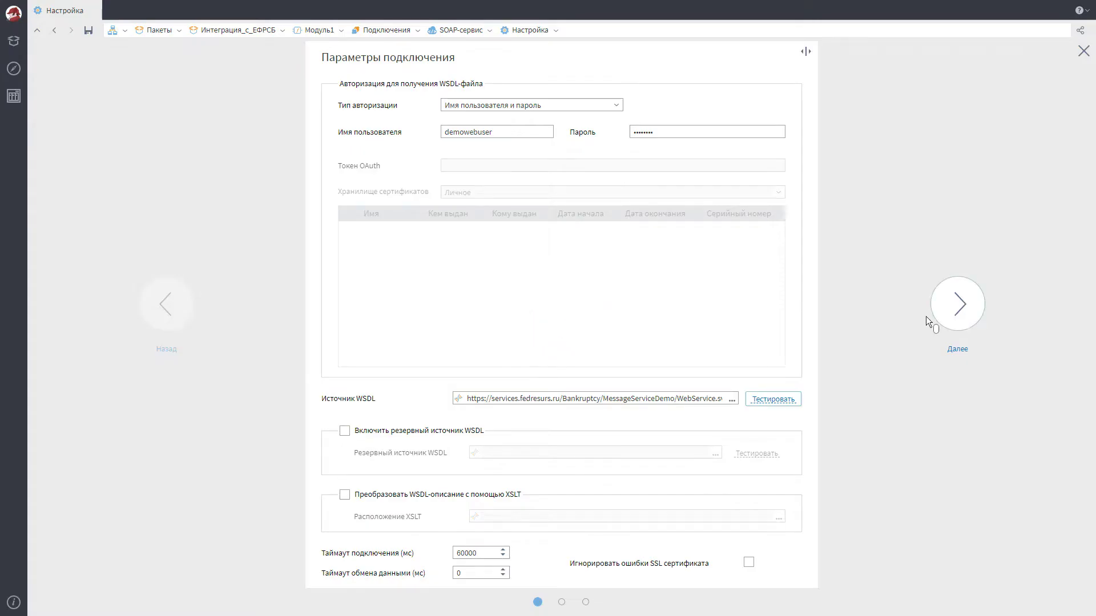
left_click(958, 316)
left_click(958, 316)
left_click(958, 429)
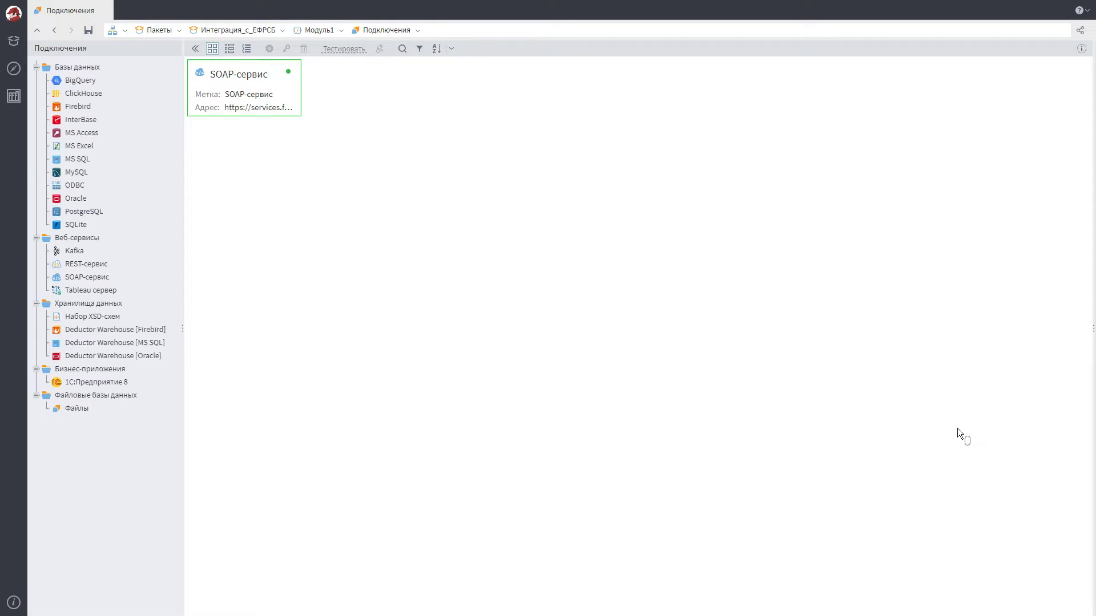
Back in the scenario, place the SOAP-сервис connection on the canvas
left_click(341, 30)
left_click(357, 42)
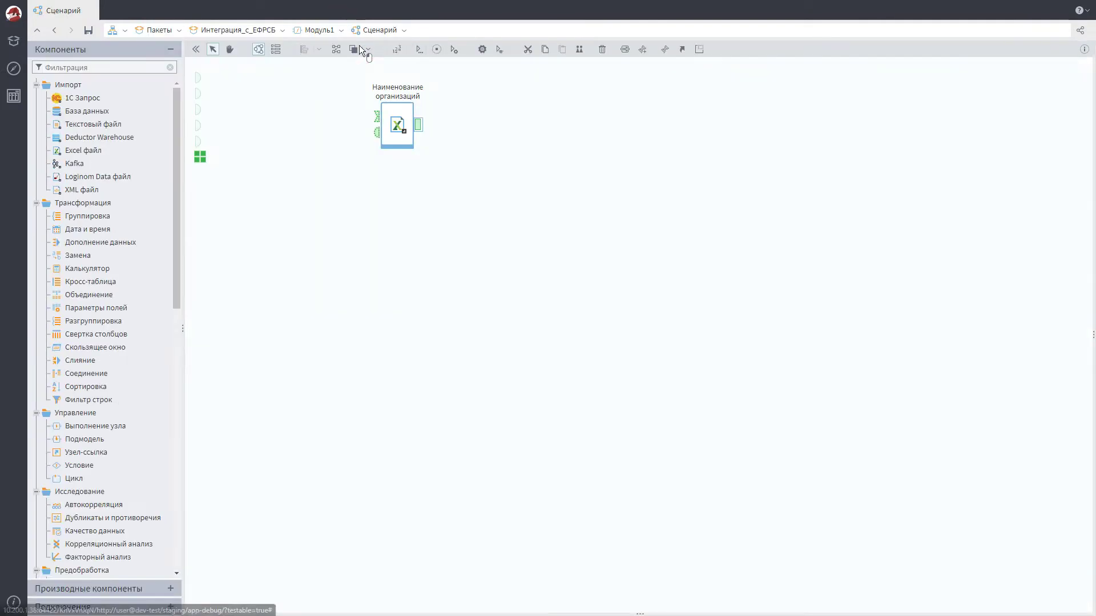
left_click(97, 606)
left_click(36, 125)
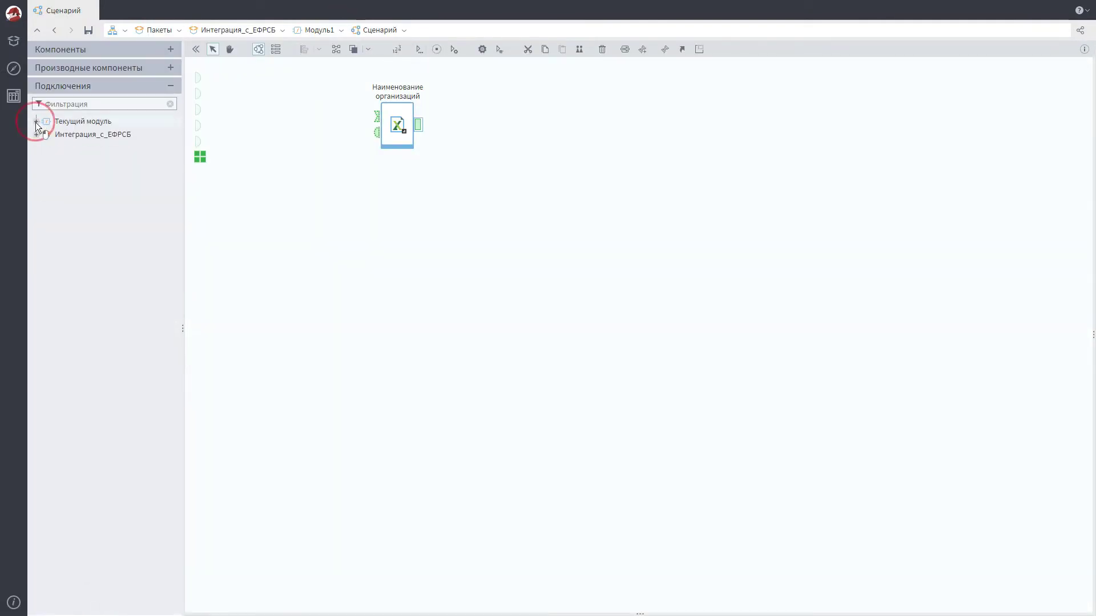
left_click_drag(133, 136, 275, 136)
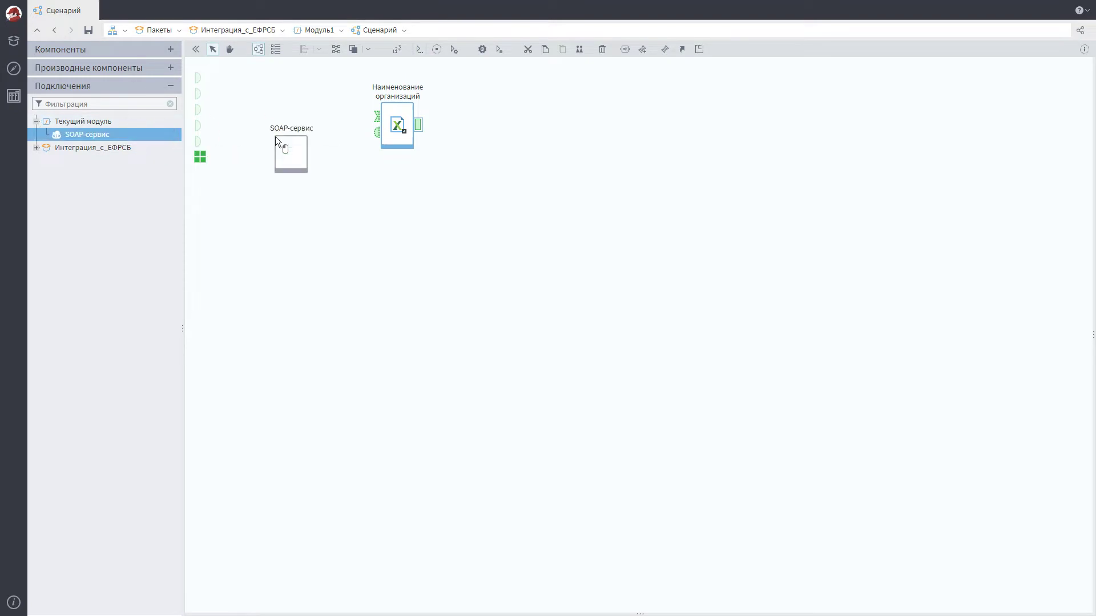
Add a Калькулятор (переменные) node and open its settings
left_click(101, 51)
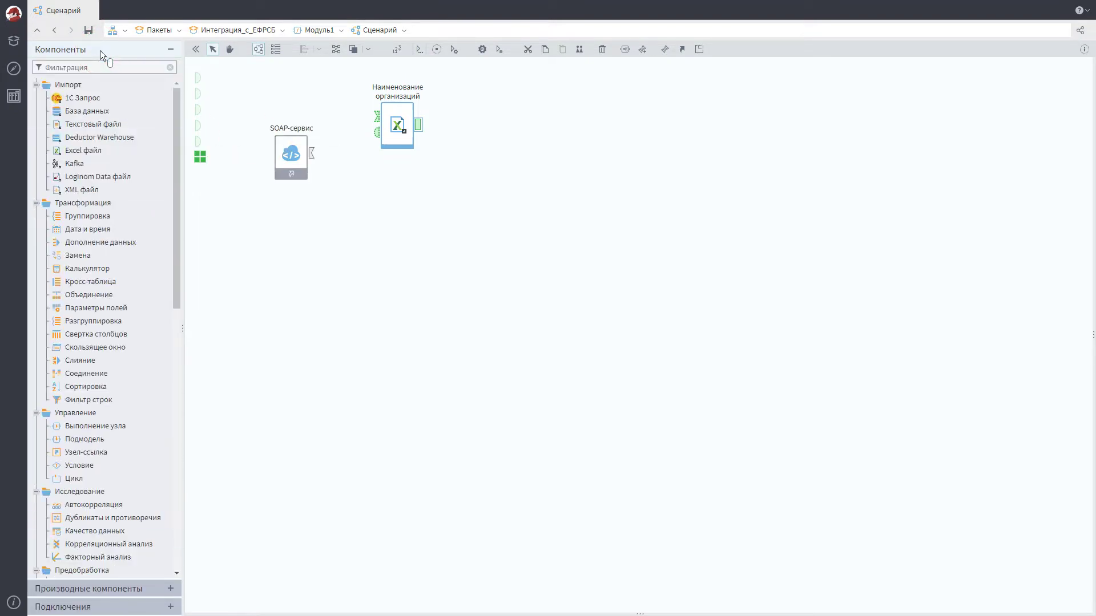
left_click_drag(112, 543, 383, 316)
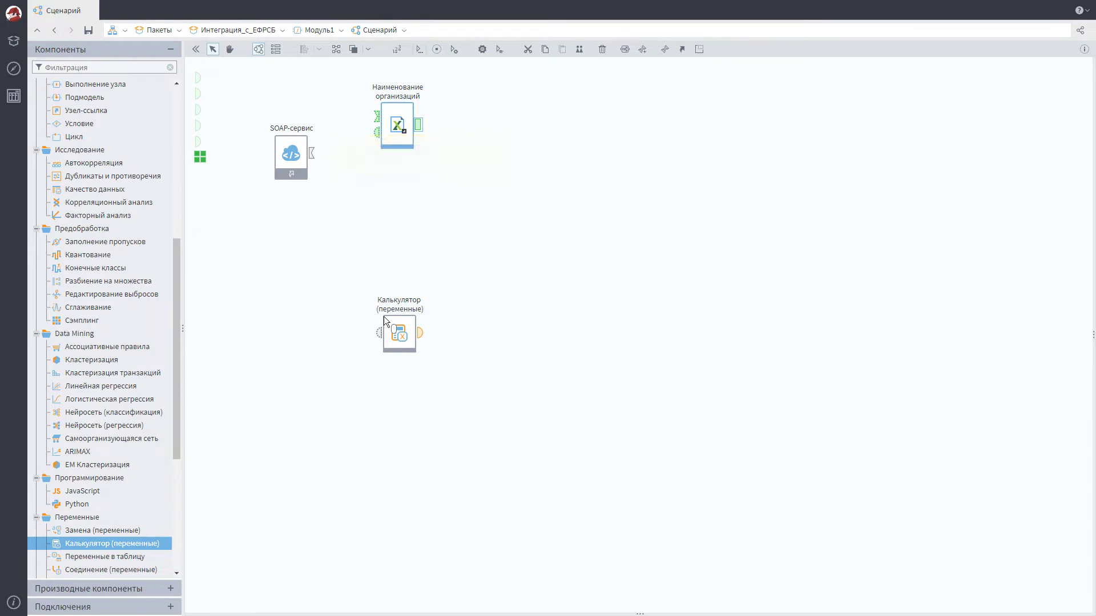
left_click(399, 334)
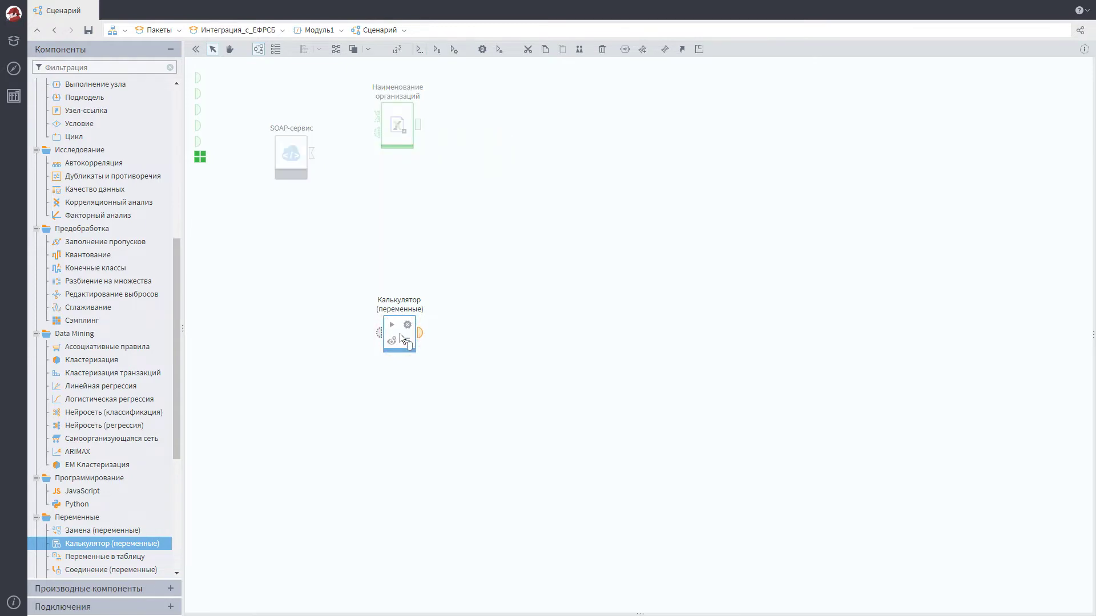
left_click(408, 328)
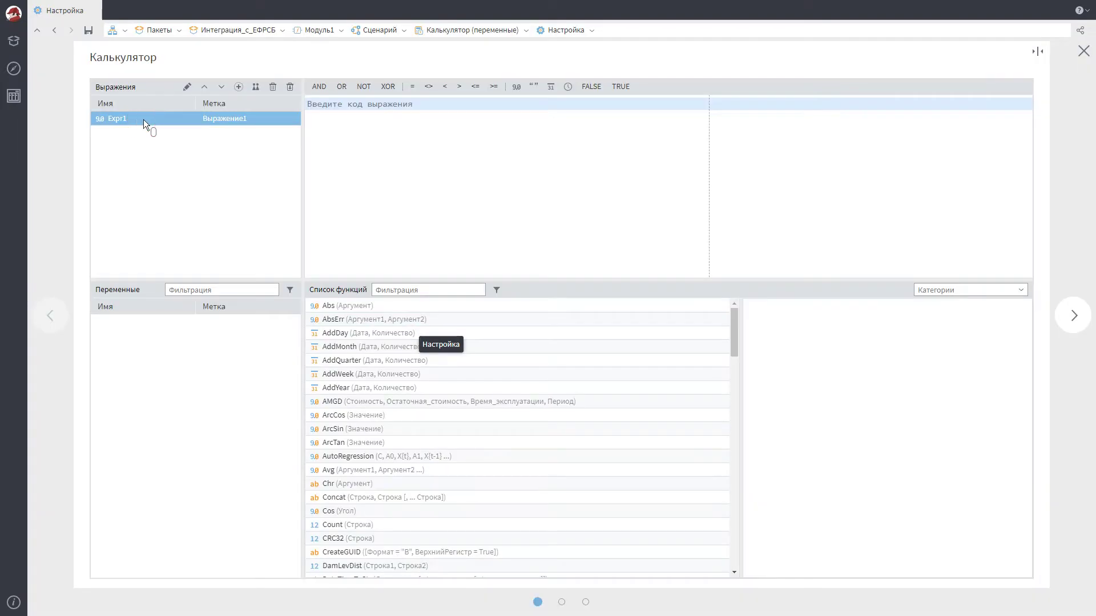
Create the first expression labelled Начальная дата with type Дата/Время
left_click(142, 119)
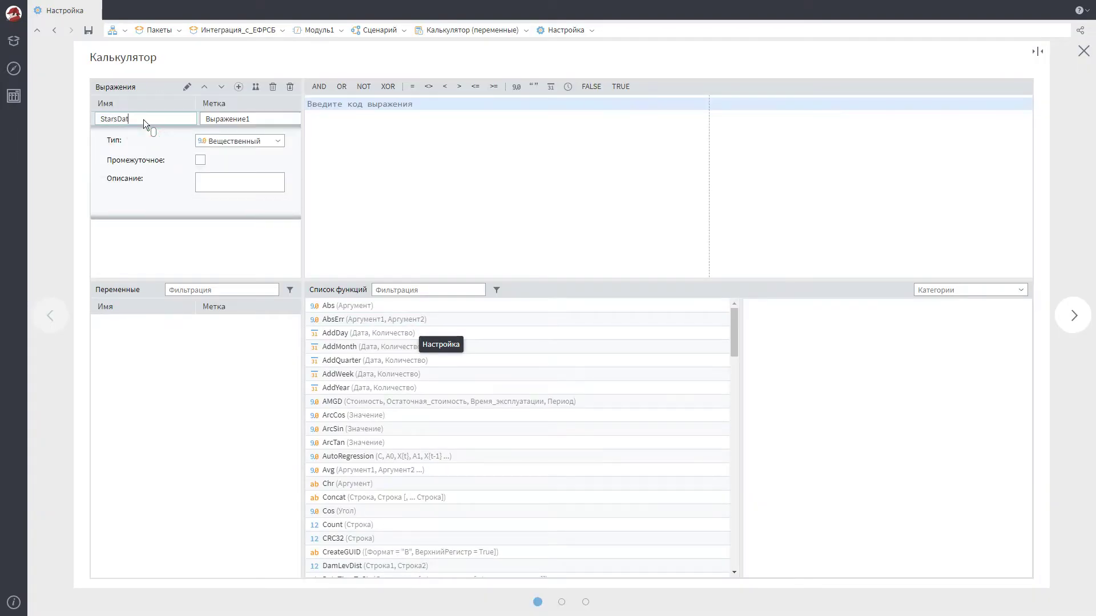
key("Tab")
type("Начальная")
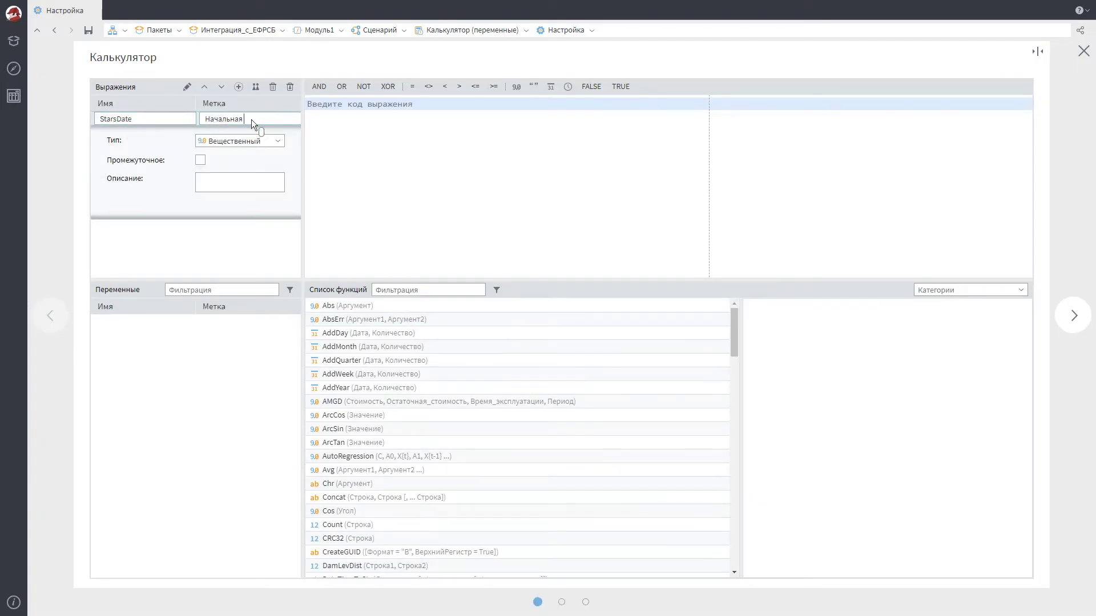
left_click(278, 141)
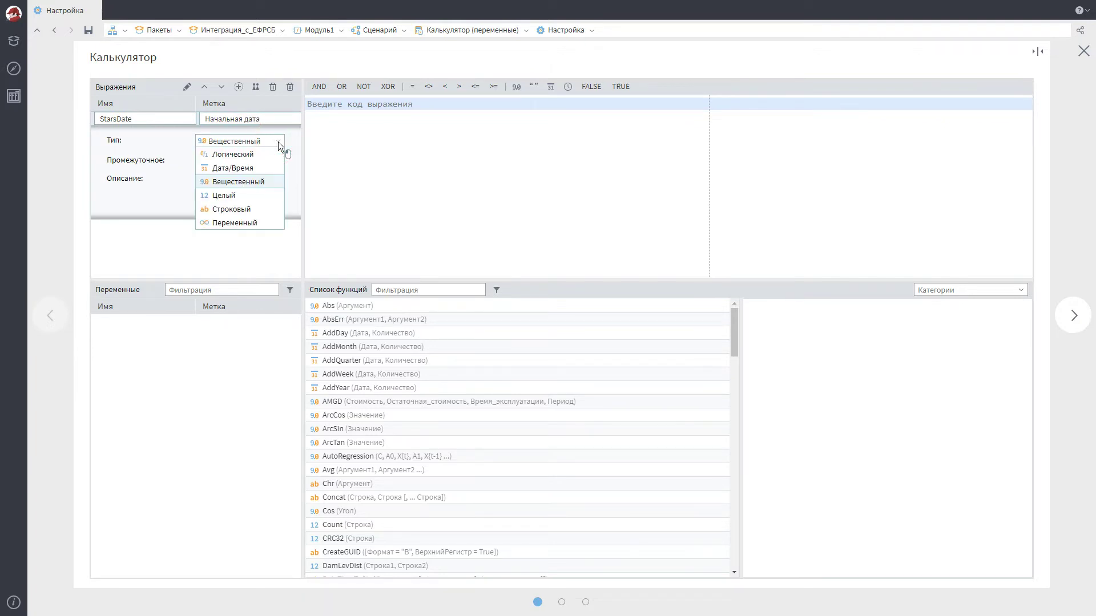
left_click(241, 169)
Set its formula to AddMonth(Today(),-2) and add a second expression
double_click(518, 347)
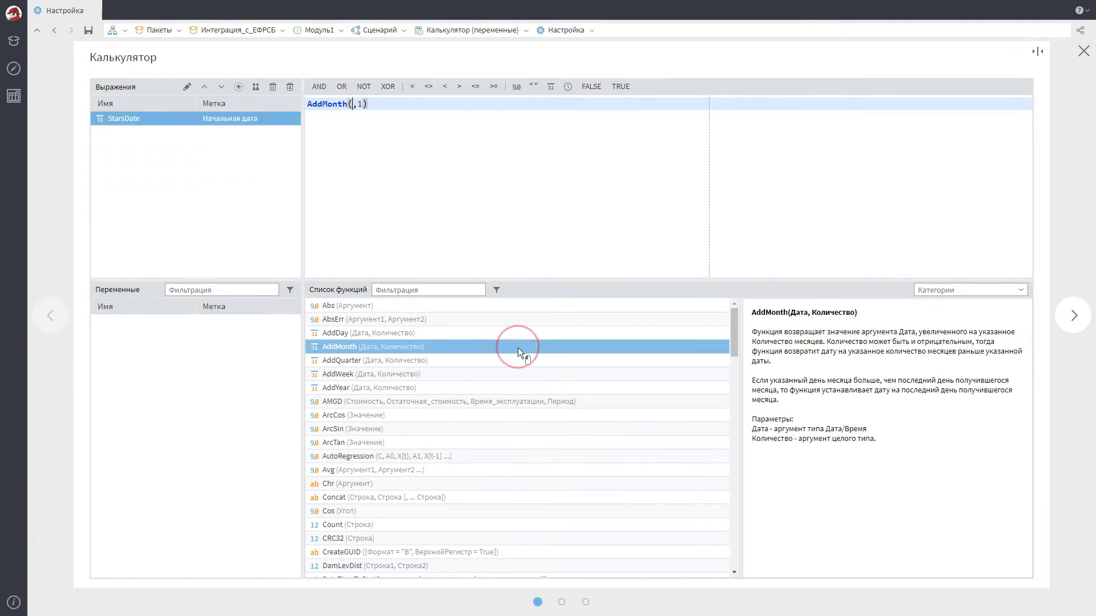
left_click(430, 290)
type("Today")
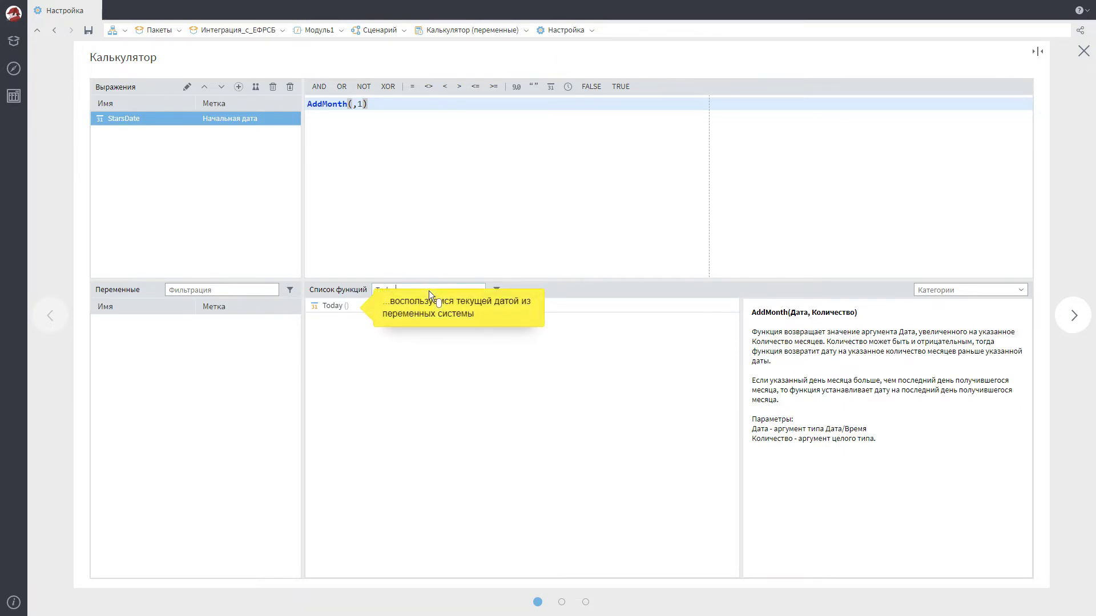
double_click(522, 307)
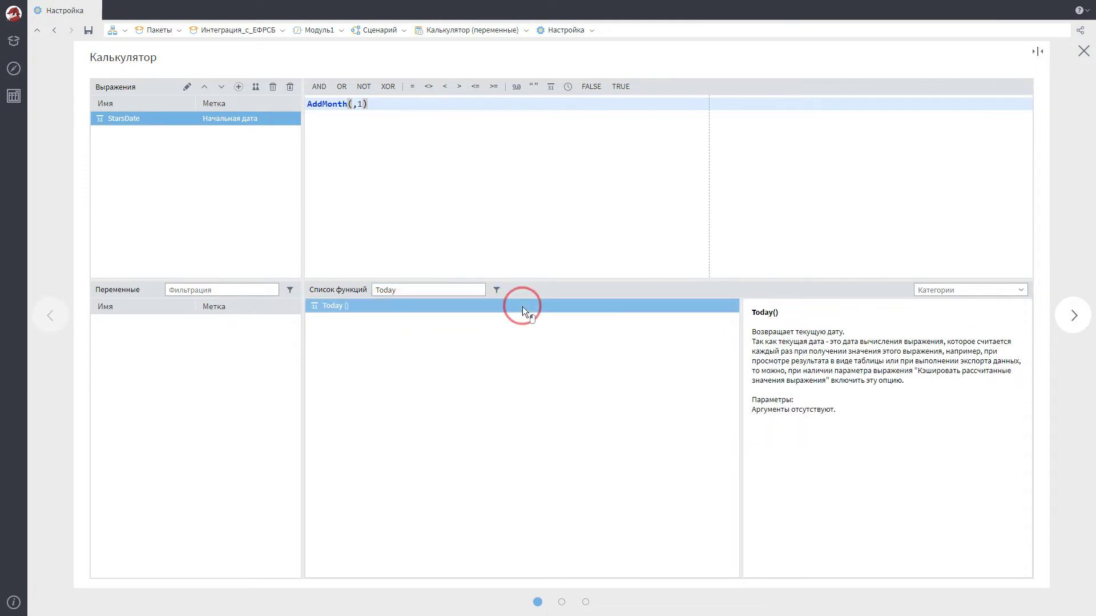
type("-2")
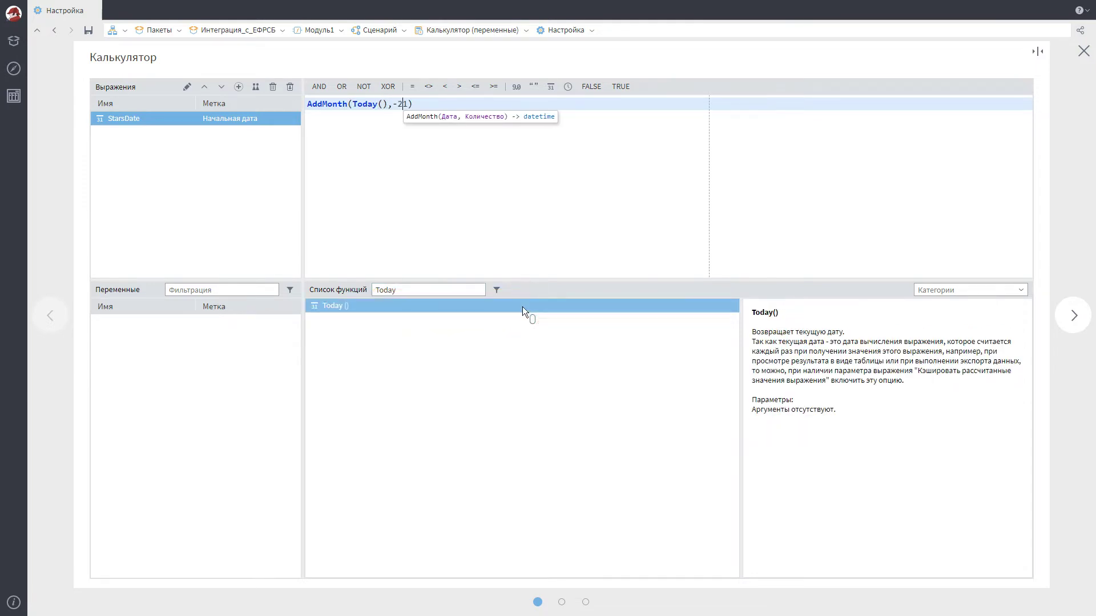
key("Delete")
left_click(238, 87)
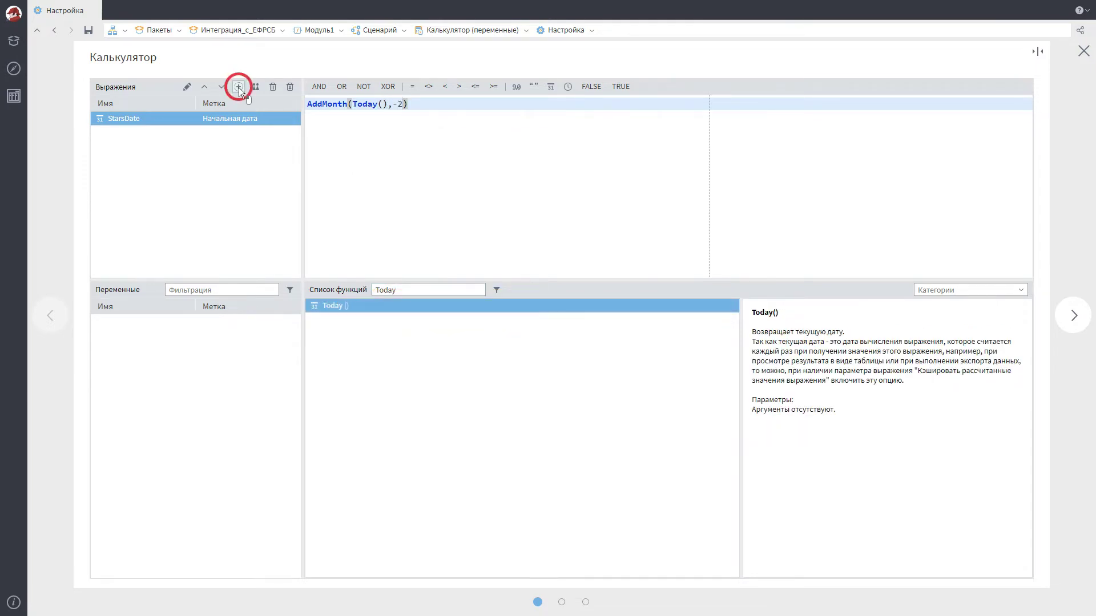
left_click(143, 132)
Name the second expression EndDate, labelled Конечная дата, with type Дата/Время
type("End")
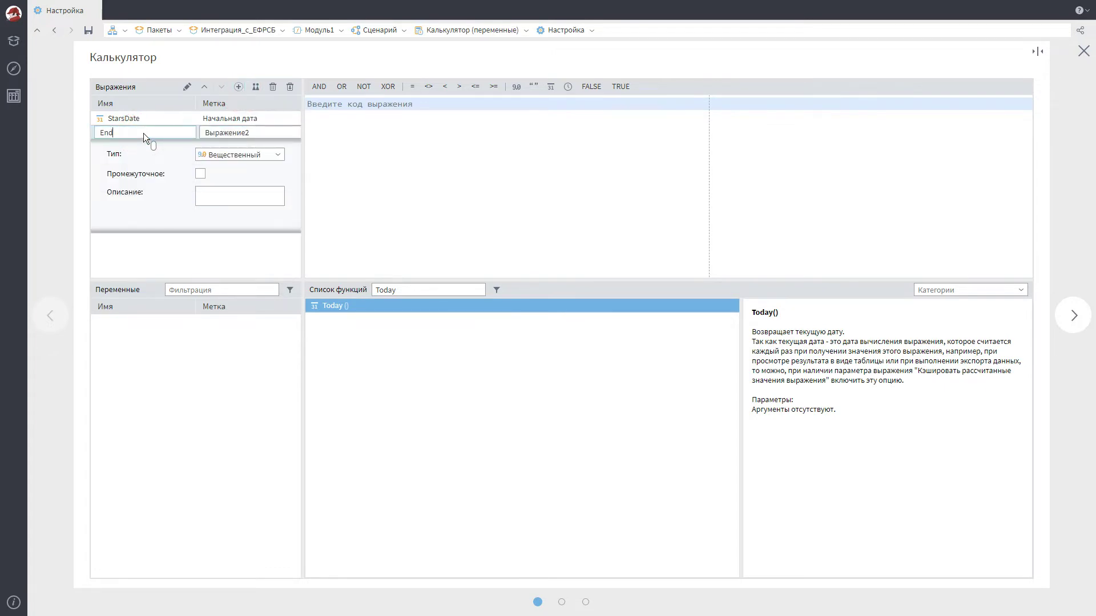
type("Date")
left_click(251, 132)
type("Конечная дата")
left_click(278, 155)
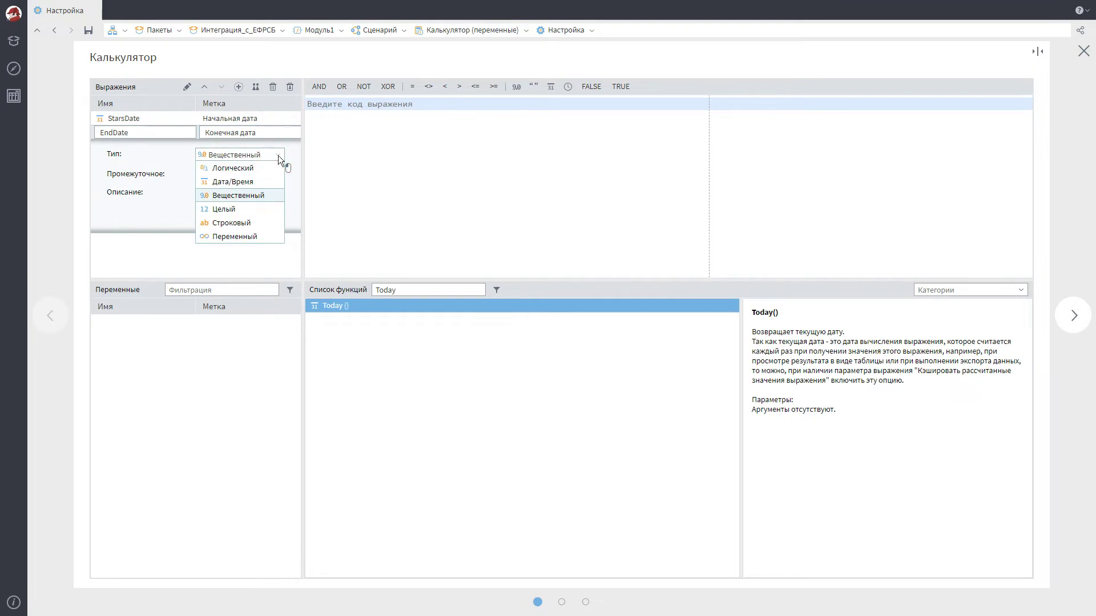
left_click(241, 181)
Set EndDate's formula to AddMonth(Today(),-1) and close the calculator settings
double_click(430, 289)
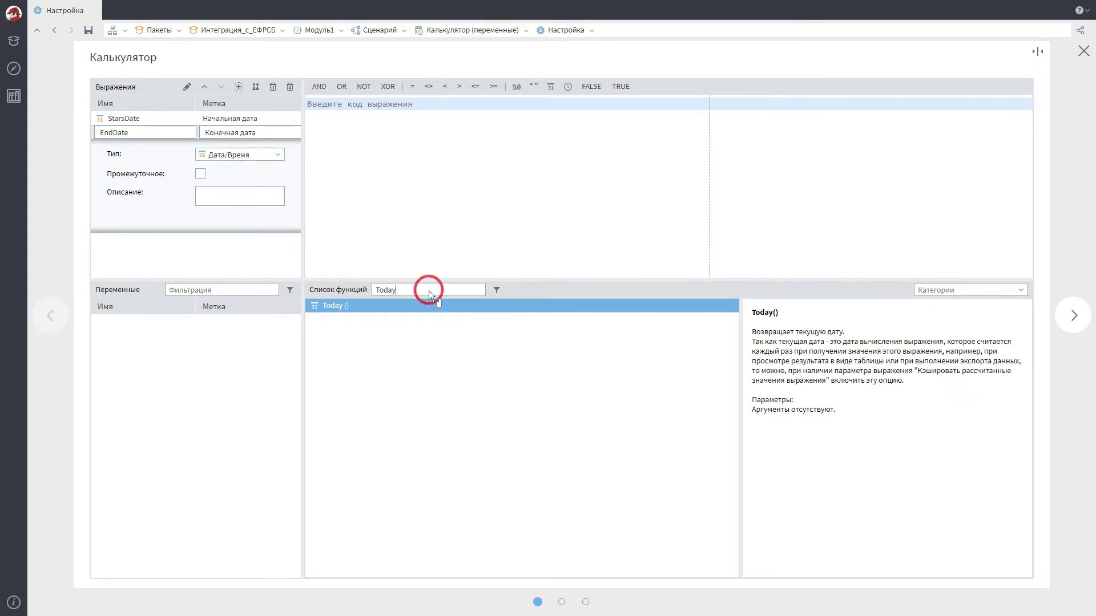
type("AddMonth")
double_click(522, 305)
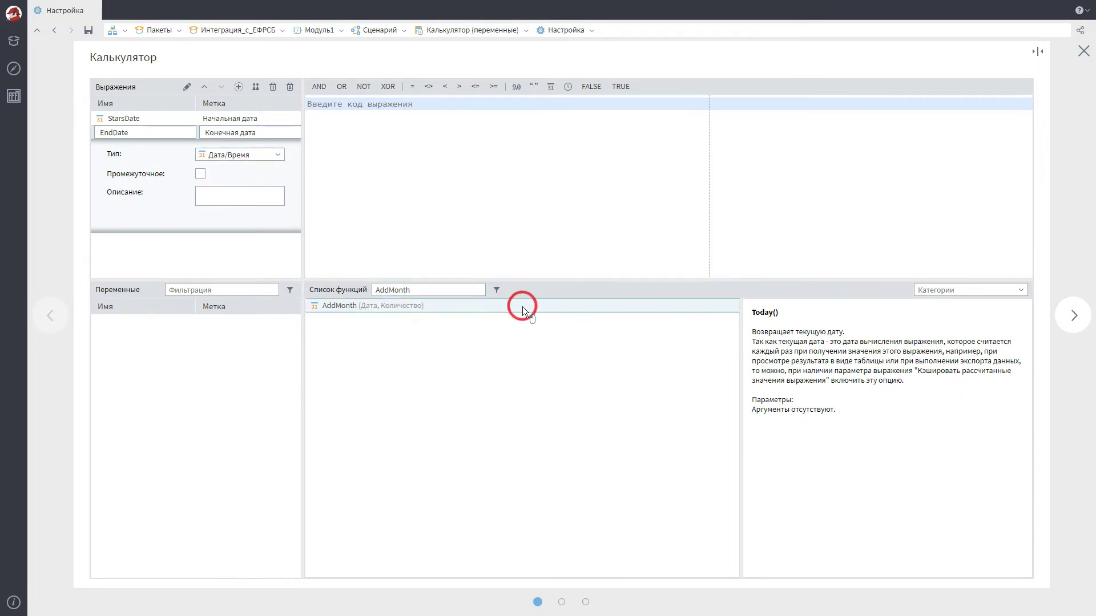
double_click(430, 290)
type("Today")
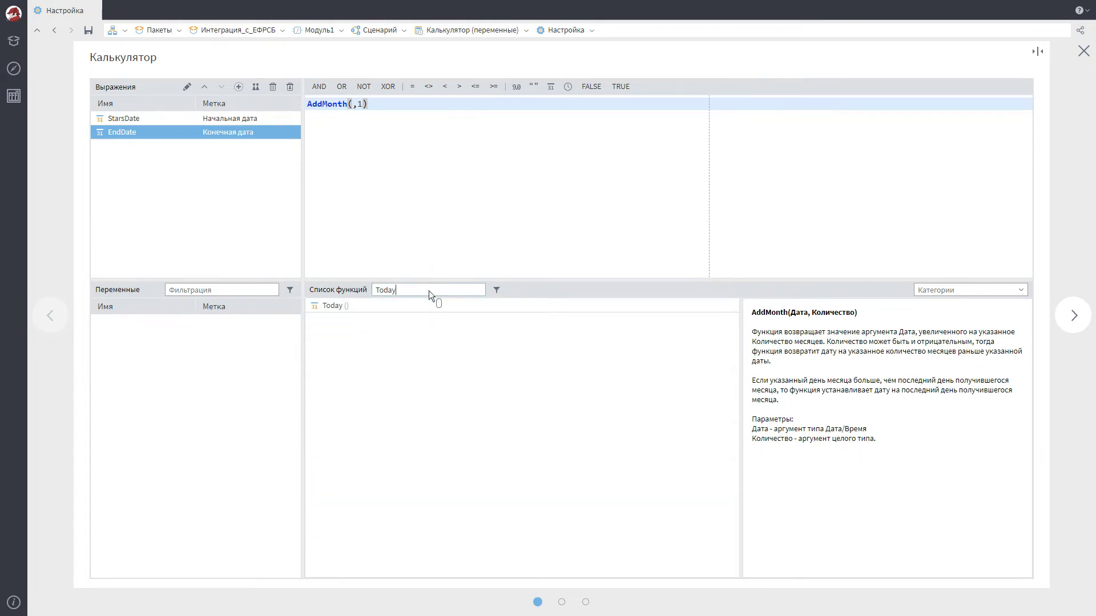
double_click(522, 306)
key("Right")
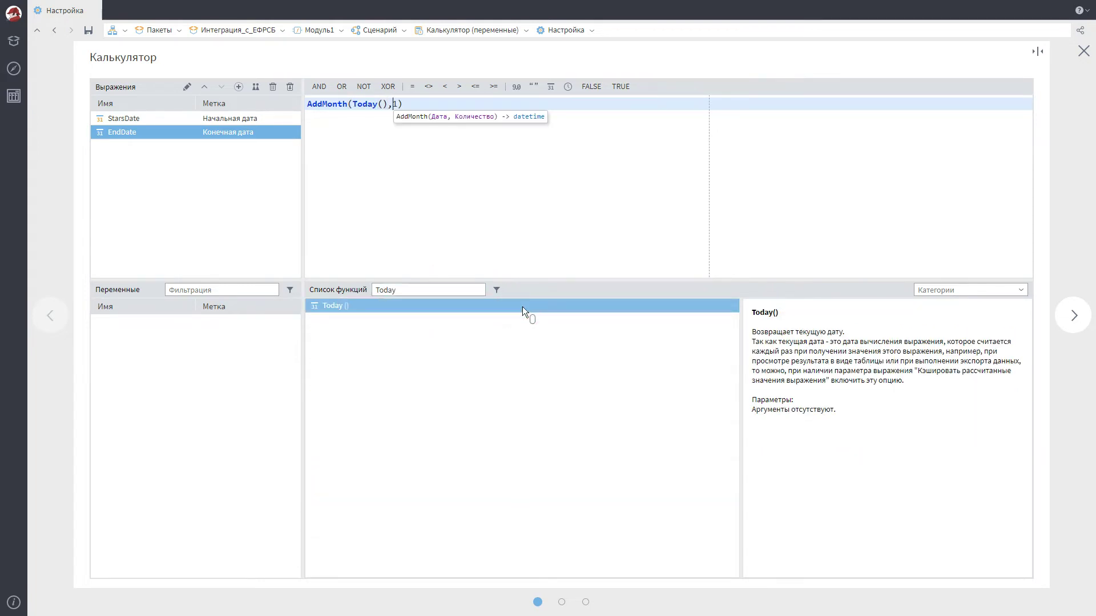
type("-")
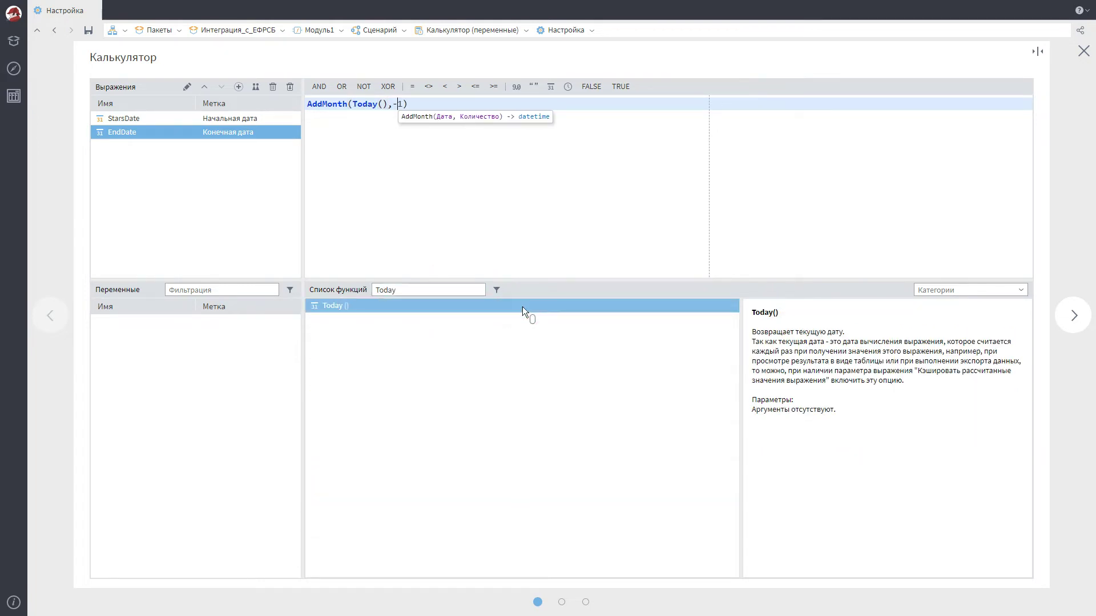
left_click(1073, 316)
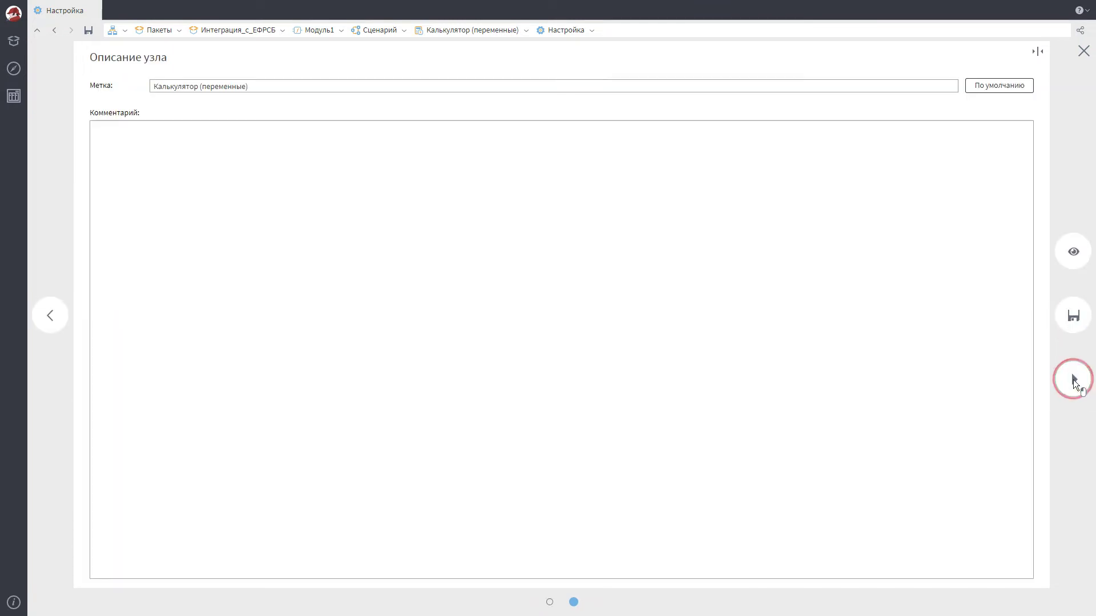
left_click(1072, 380)
Add a Переменные в таблицу node fed by the calculator, keeping В столбцы
left_click_drag(100, 346, 441, 229)
left_click_drag(420, 334, 436, 246)
left_click(459, 250)
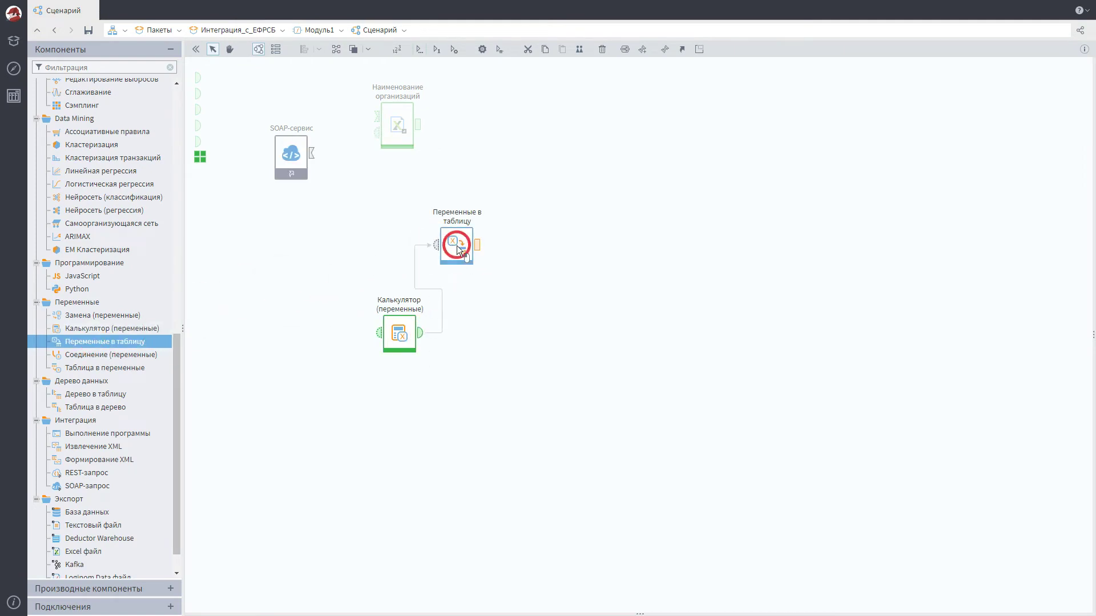
left_click(465, 238)
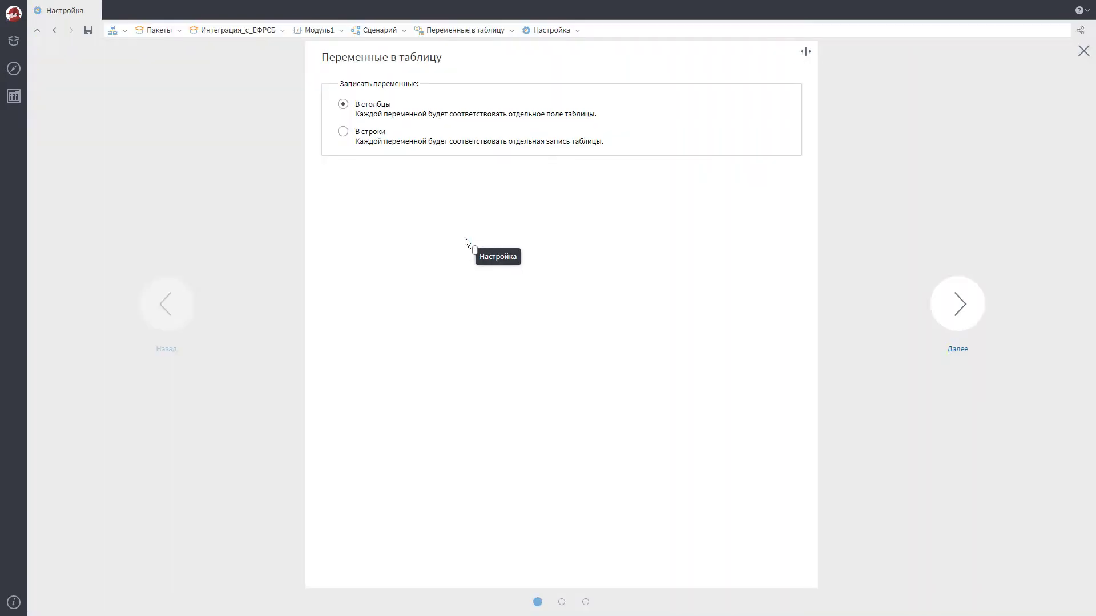
left_click(958, 317)
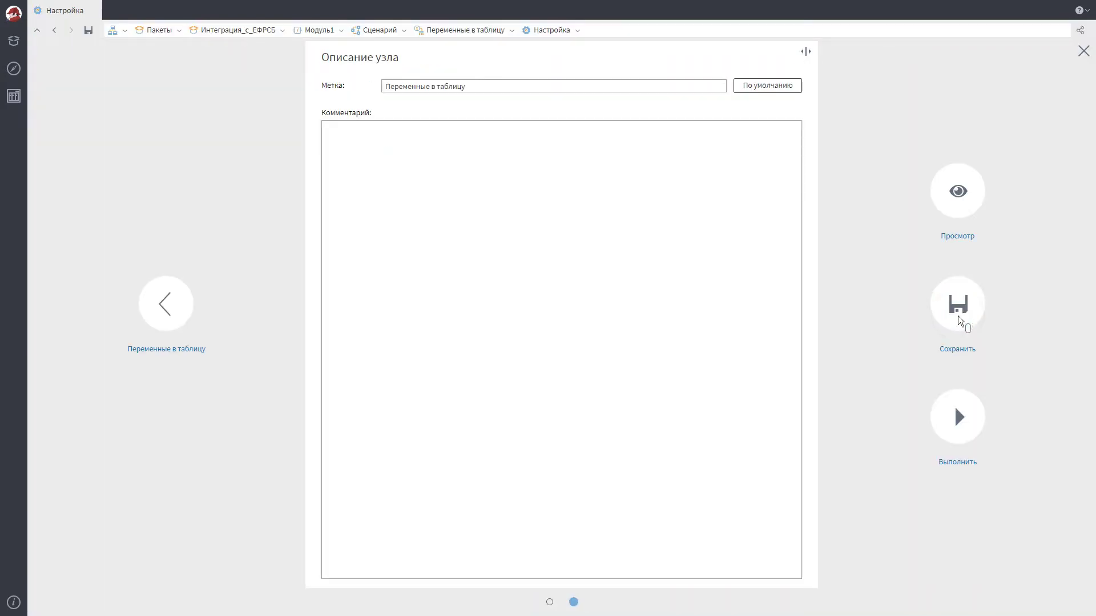
left_click(958, 430)
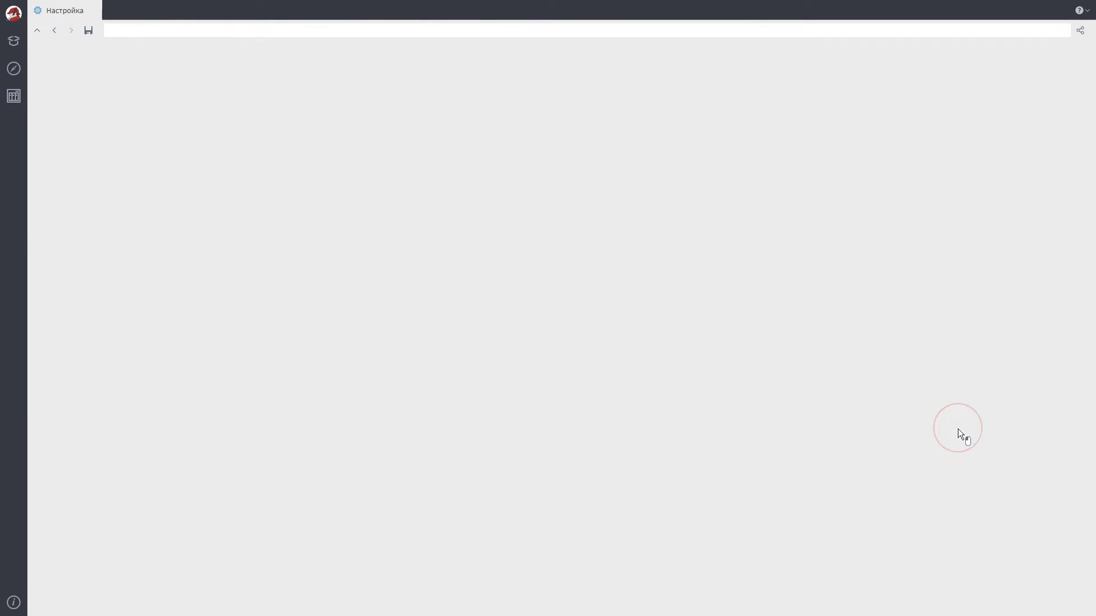
Add a SOAP-запрос node fed by SOAP-сервис and Переменные в таблицу, and open its settings
left_click_drag(87, 473, 499, 306)
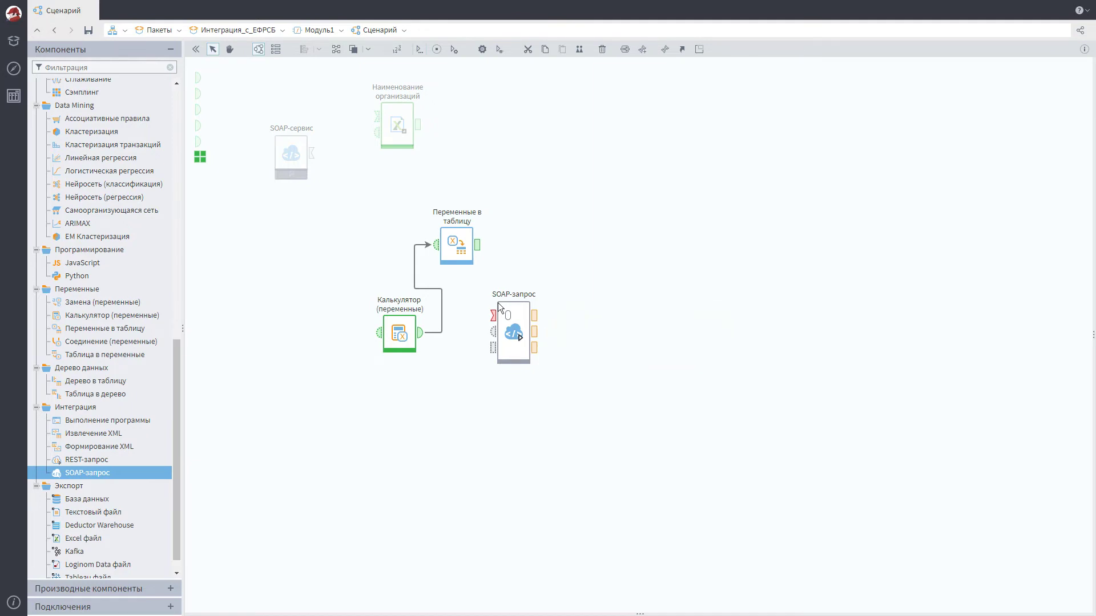
left_click_drag(312, 153, 492, 316)
left_click_drag(477, 245, 492, 349)
left_click(514, 332)
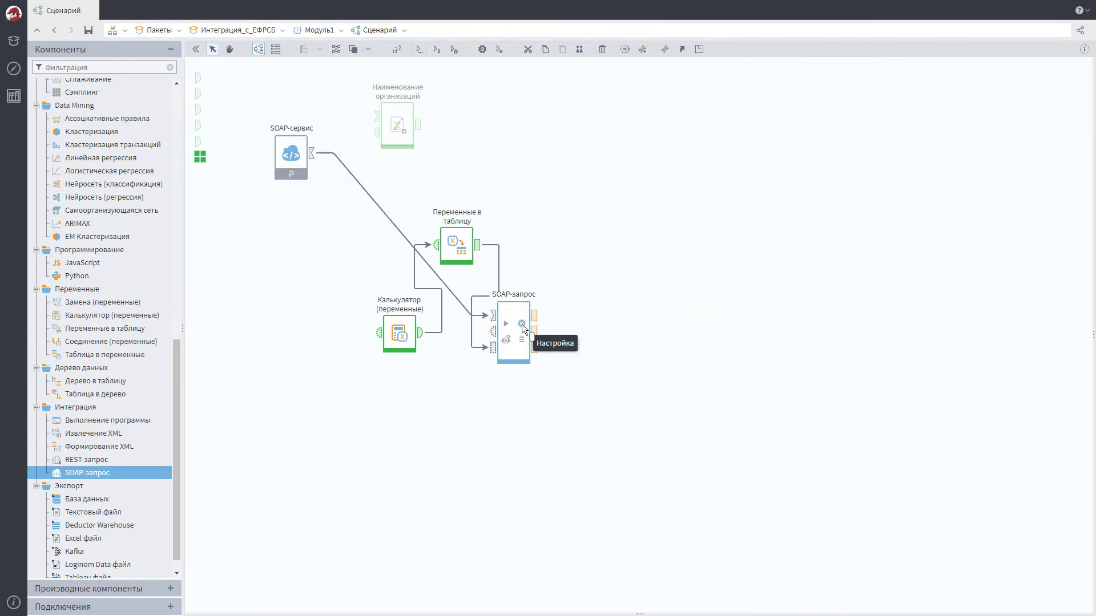
left_click(521, 324)
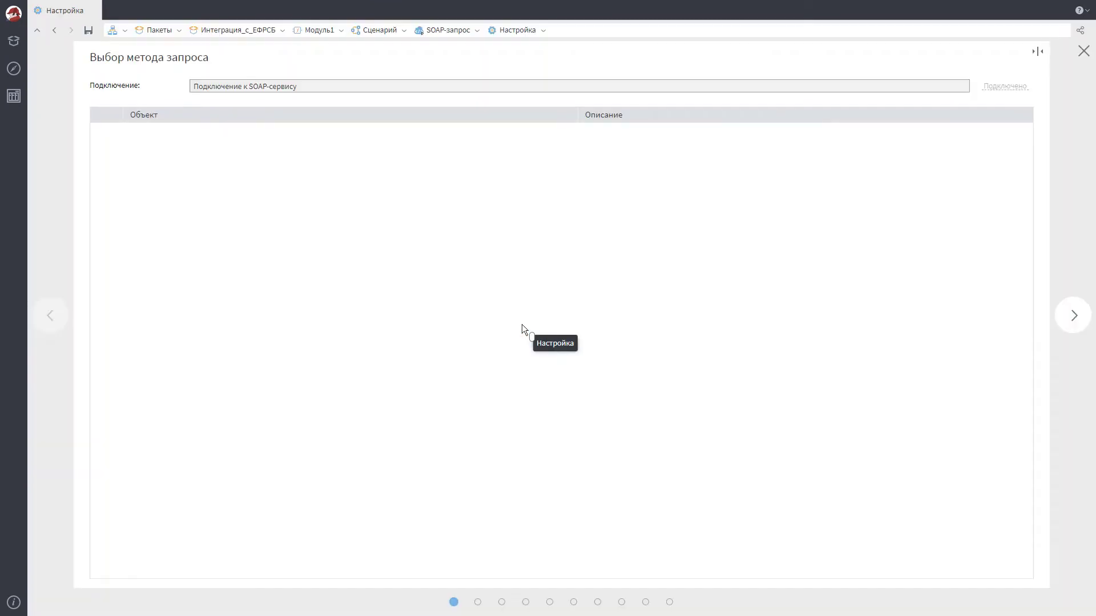
Choose GetDebtorsByLastPublicationPeriod, linking Начальная дата to startDate and Конечная дата to endDate
left_click(107, 308)
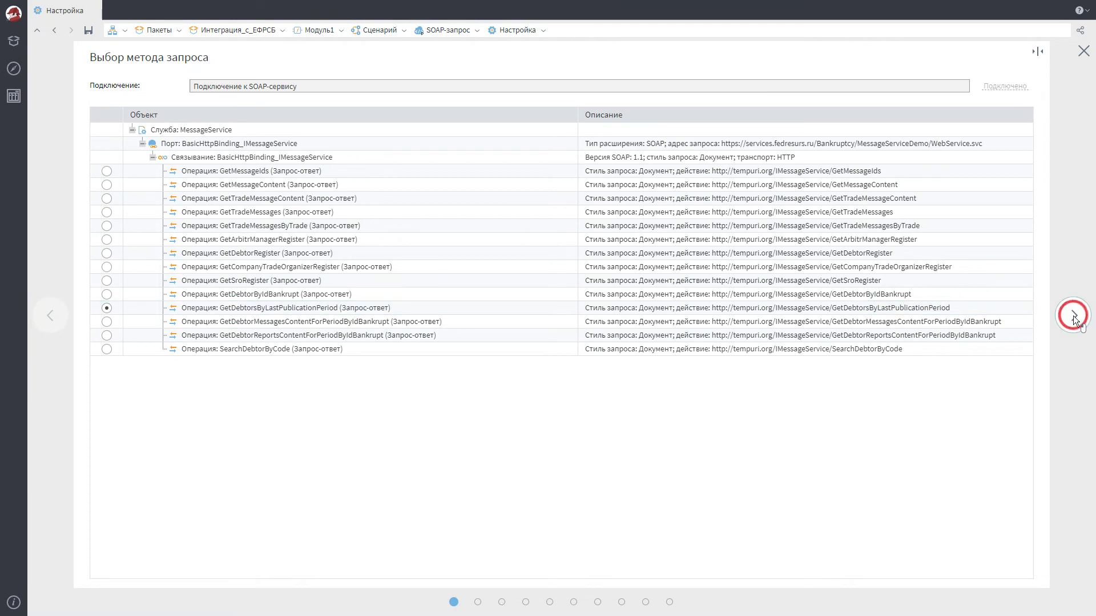
left_click(1073, 316)
left_click_drag(308, 142, 608, 195)
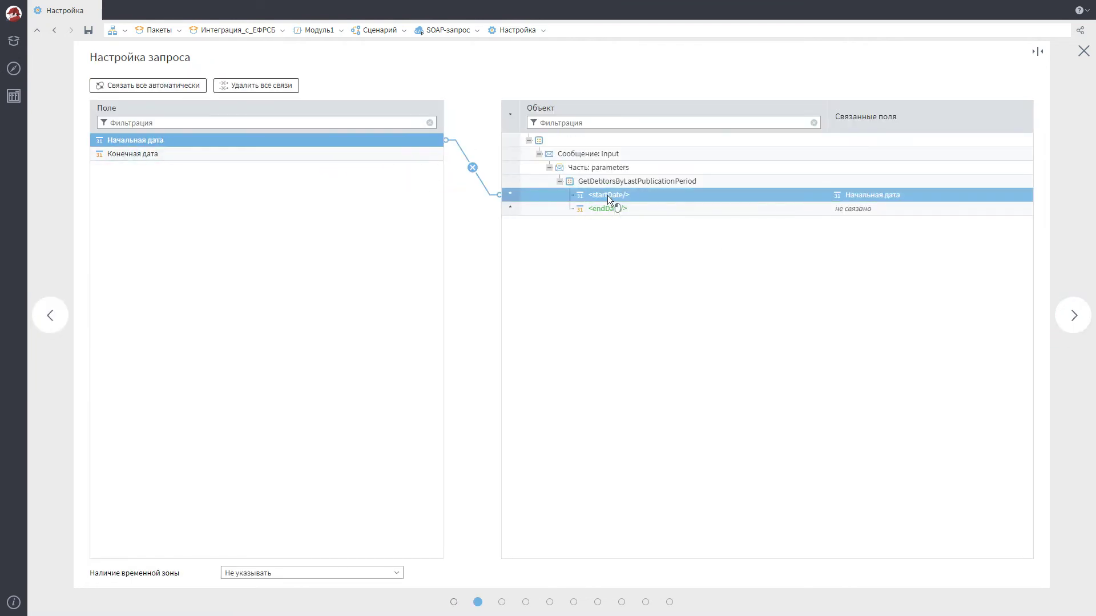
left_click_drag(269, 158, 606, 209)
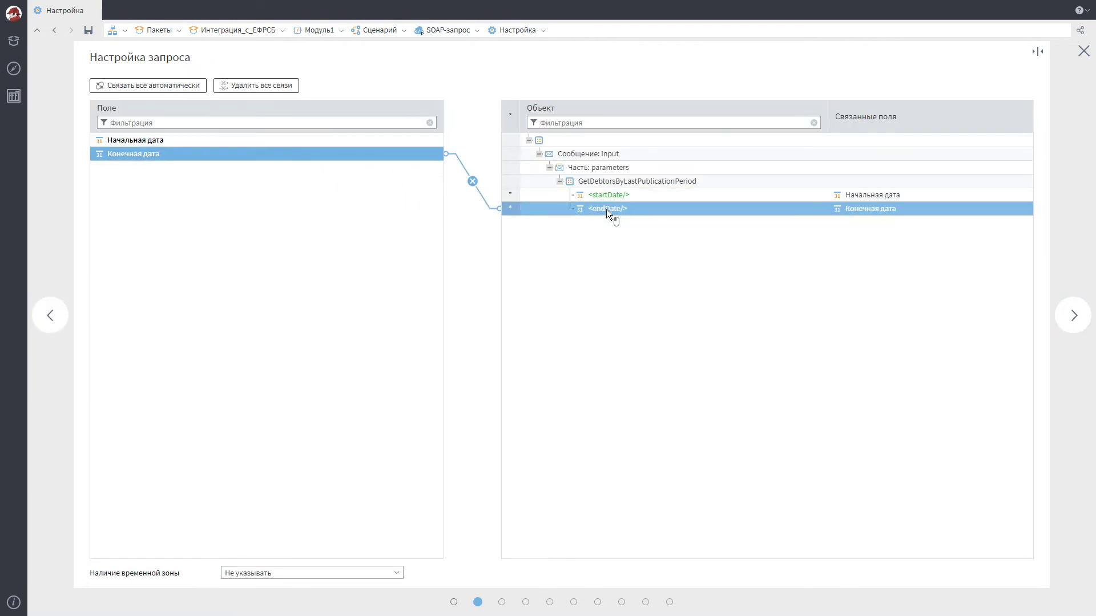
Exclude DebtorPerson and DebtorCompany's LegalCaseList from the response fields
left_click(1073, 316)
left_click(129, 146)
left_click(171, 215)
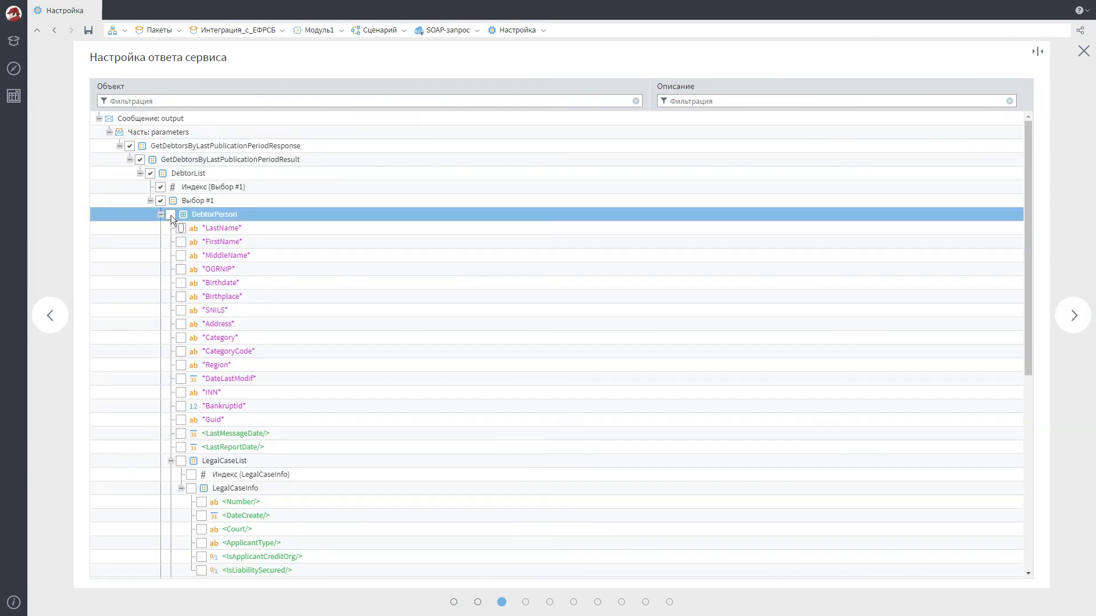
scroll(170, 214, "down", 5)
left_click(181, 546)
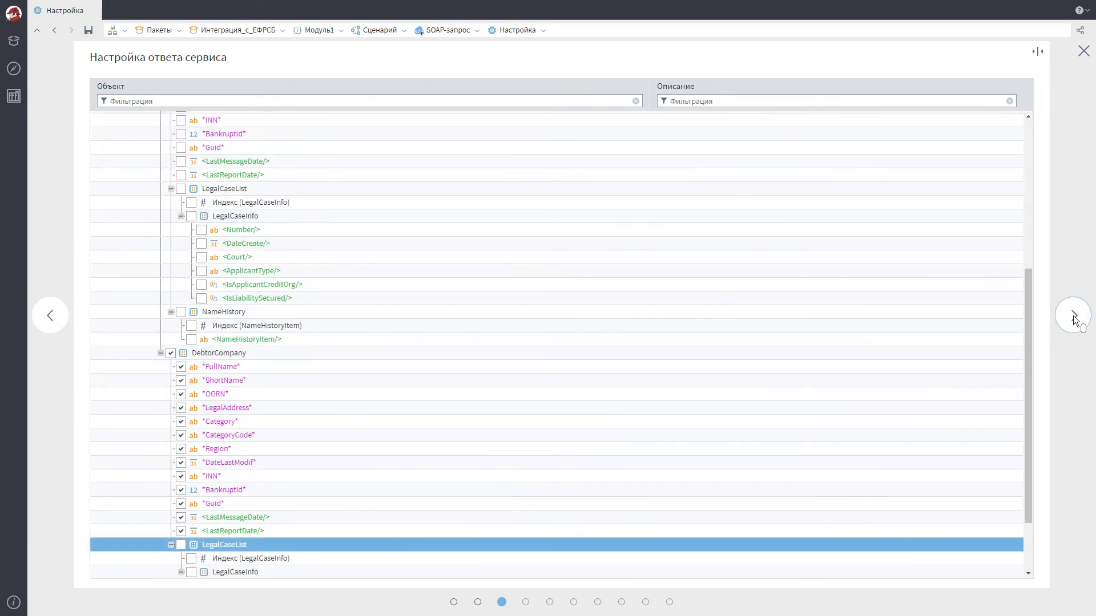
Select the Fault exception and finish the SOAP-запрос settings
left_click(1073, 315)
left_click(109, 120)
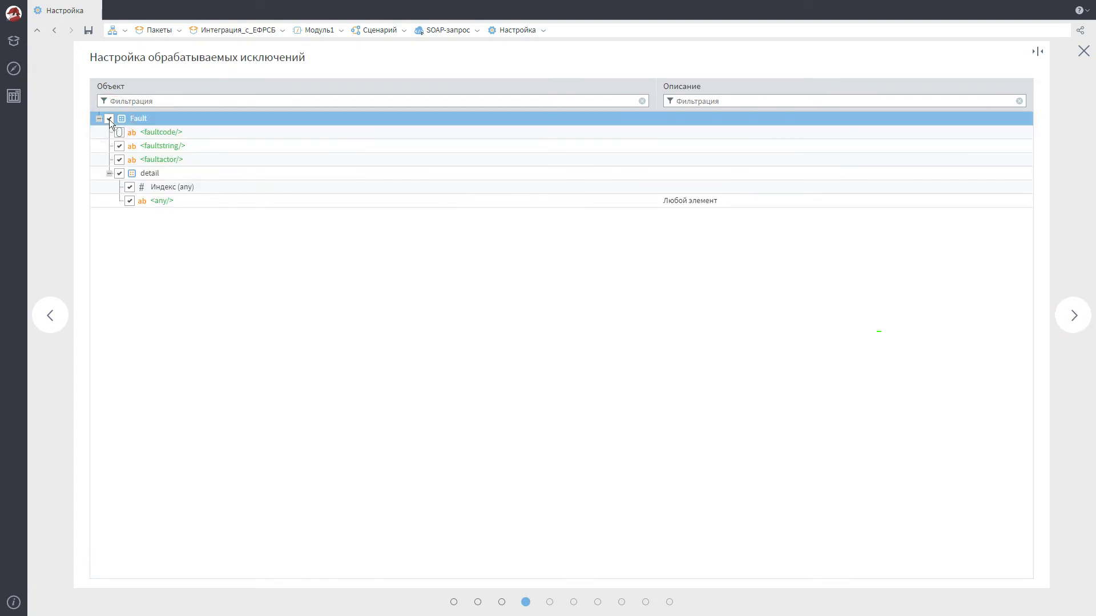
left_click(1073, 316)
left_click(1073, 316)
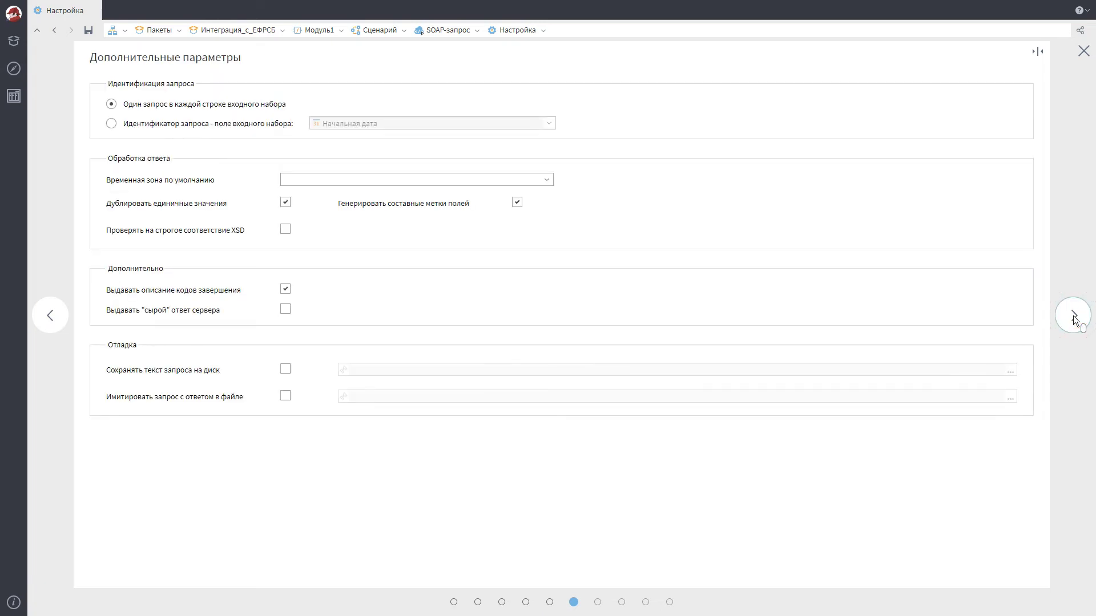
left_click(1073, 315)
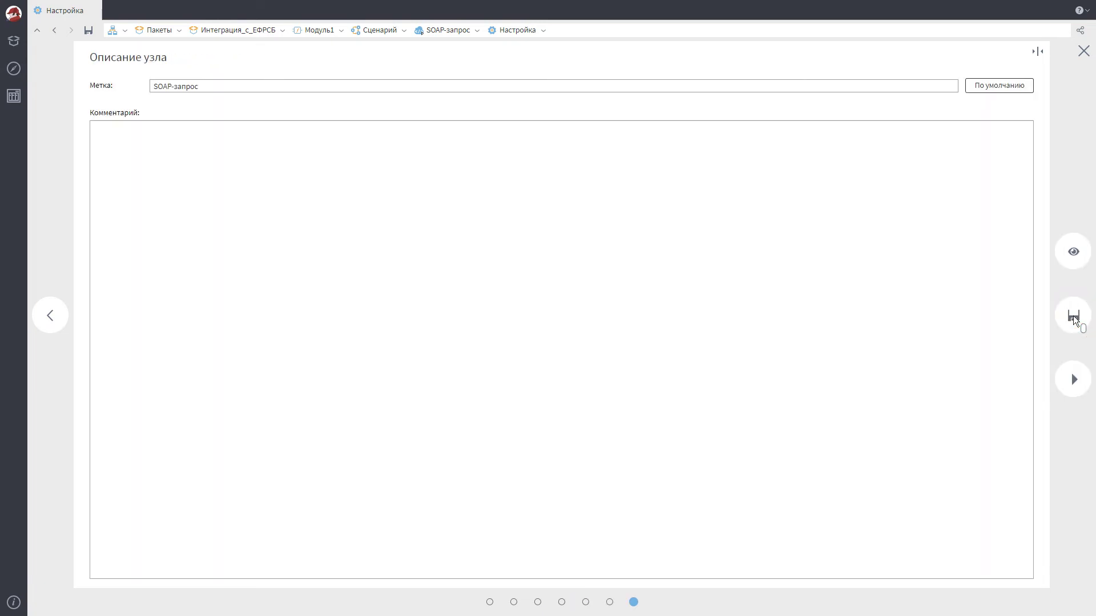
left_click(1073, 380)
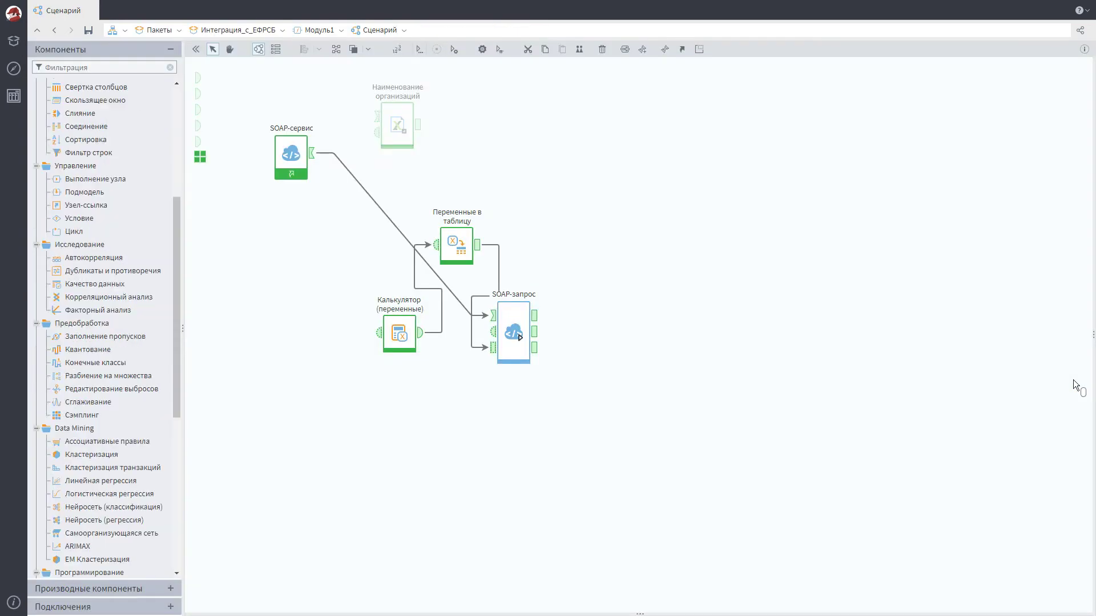
Add a Слияние node taking SOAP-запрос and Наименование организаций outputs, and open its settings
left_click_drag(116, 116, 557, 118)
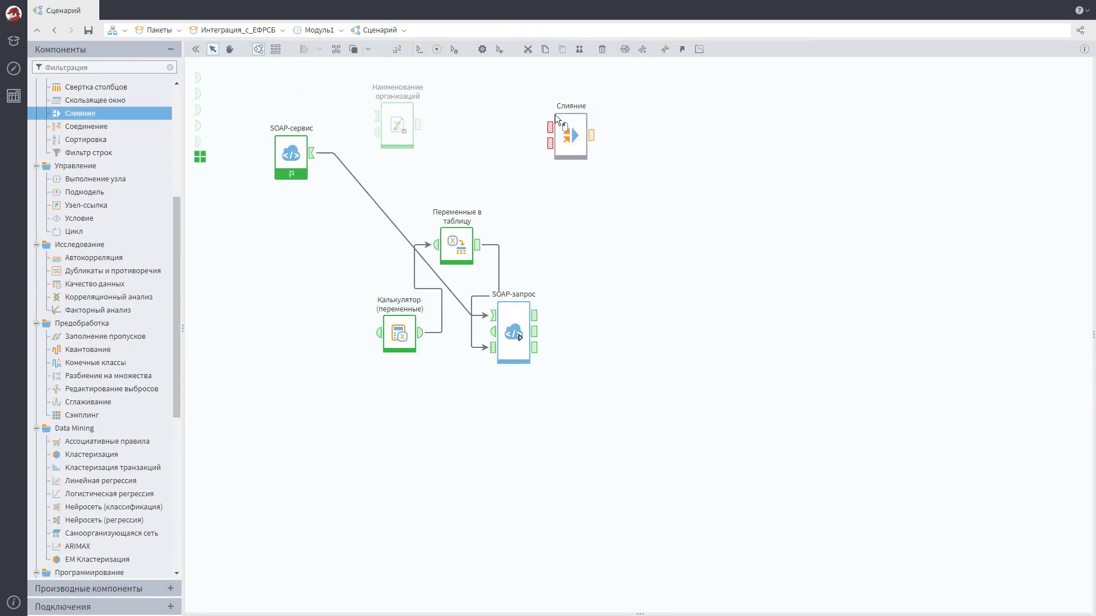
left_click_drag(534, 316, 550, 127)
left_click_drag(418, 125, 549, 143)
left_click(571, 135)
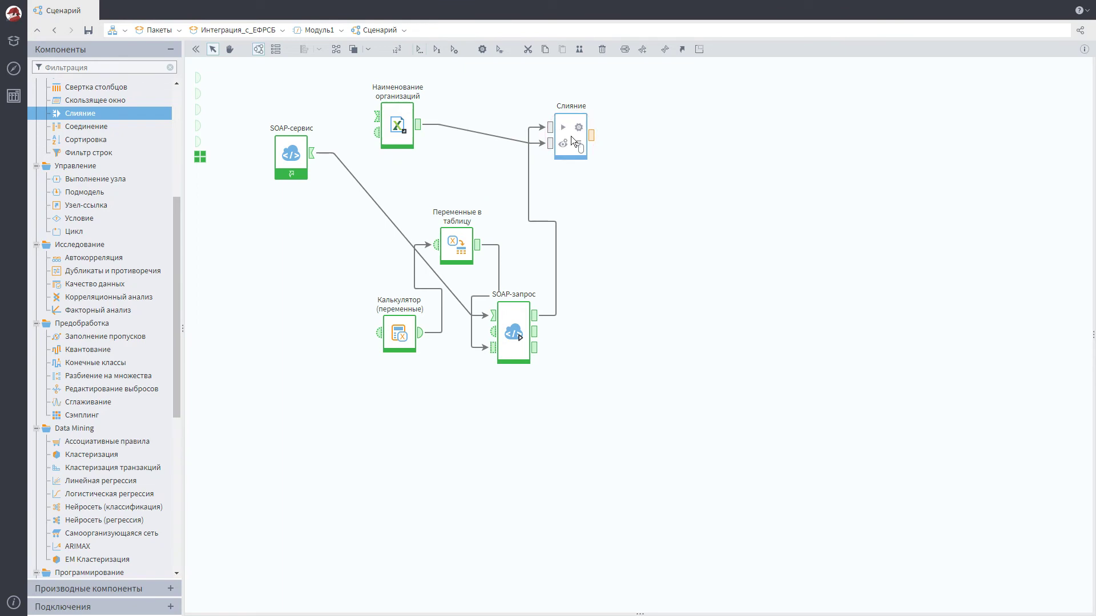
left_click(579, 128)
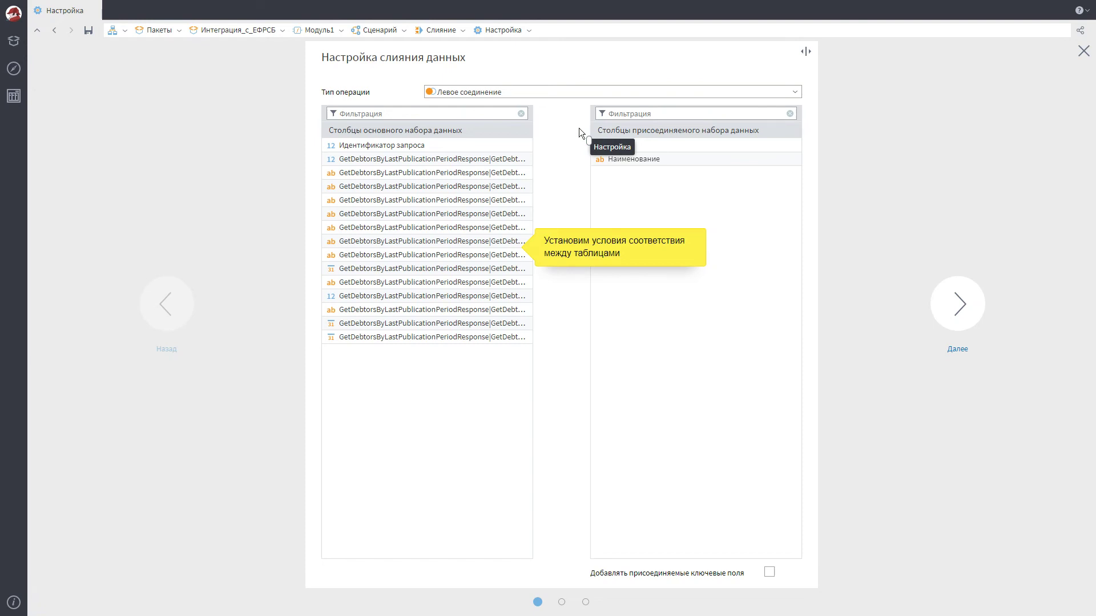
Match debtor columns to Наименование and ИНН, use Внутреннее соединение, and save the merge
left_click_drag(428, 186, 696, 160)
left_click_drag(420, 282, 697, 146)
left_click(796, 92)
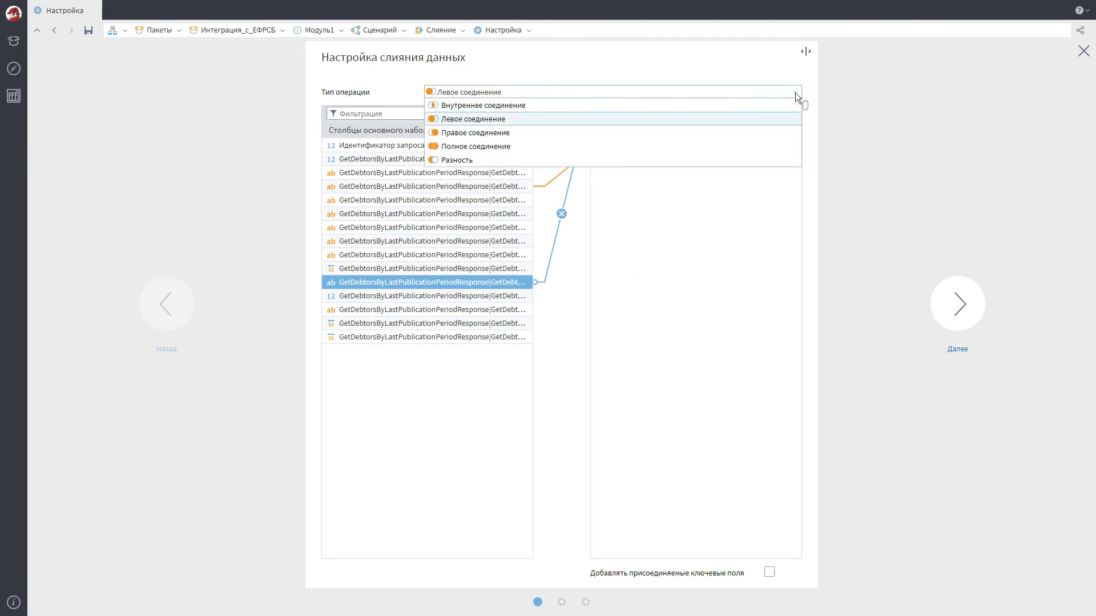
left_click(613, 105)
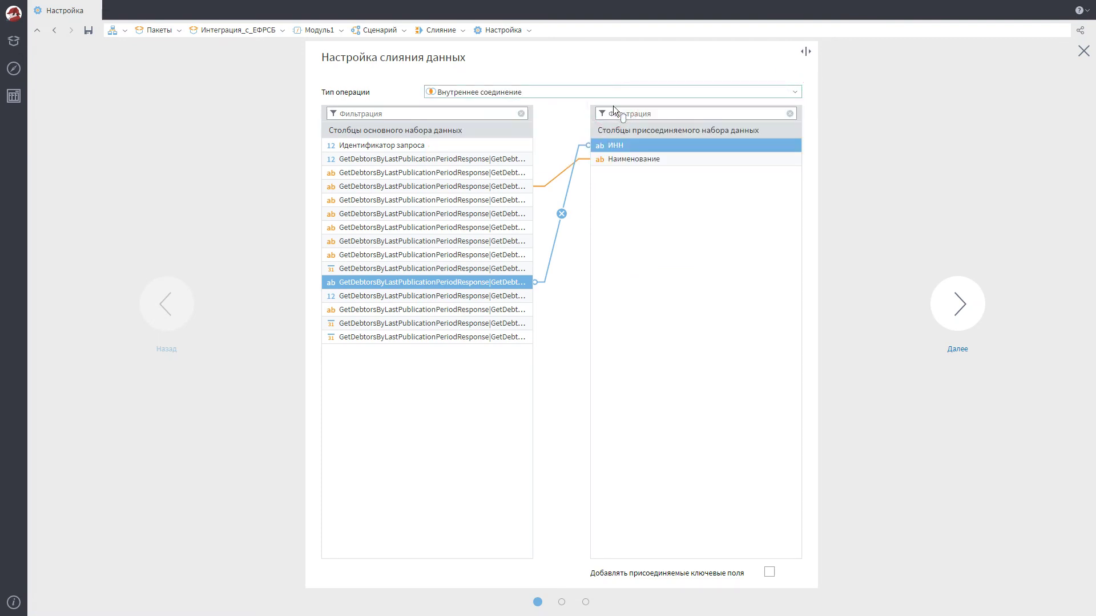
left_click(958, 317)
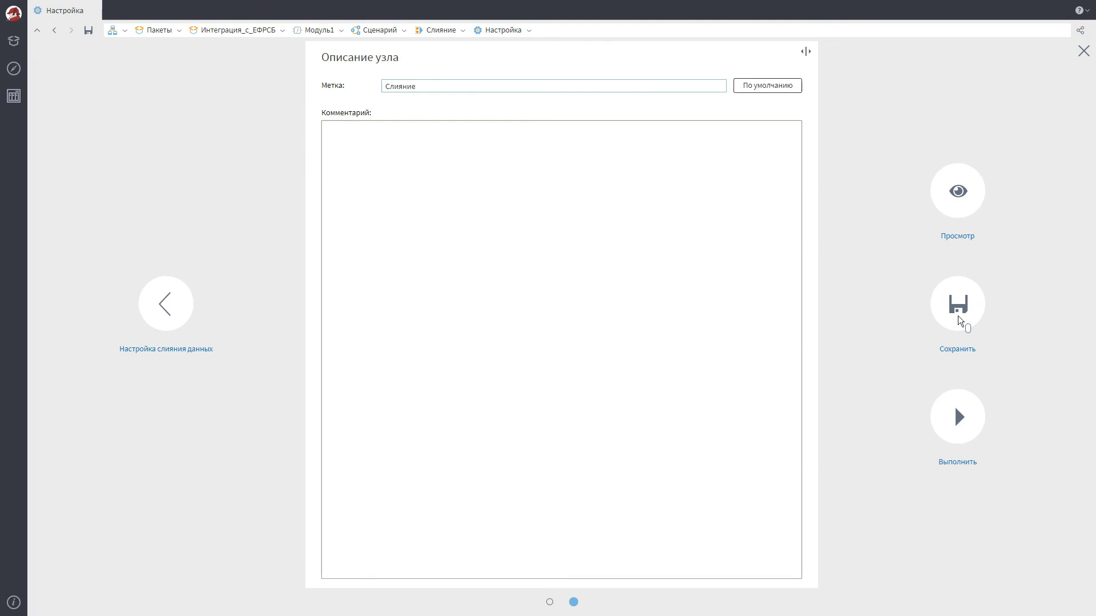
left_click(958, 316)
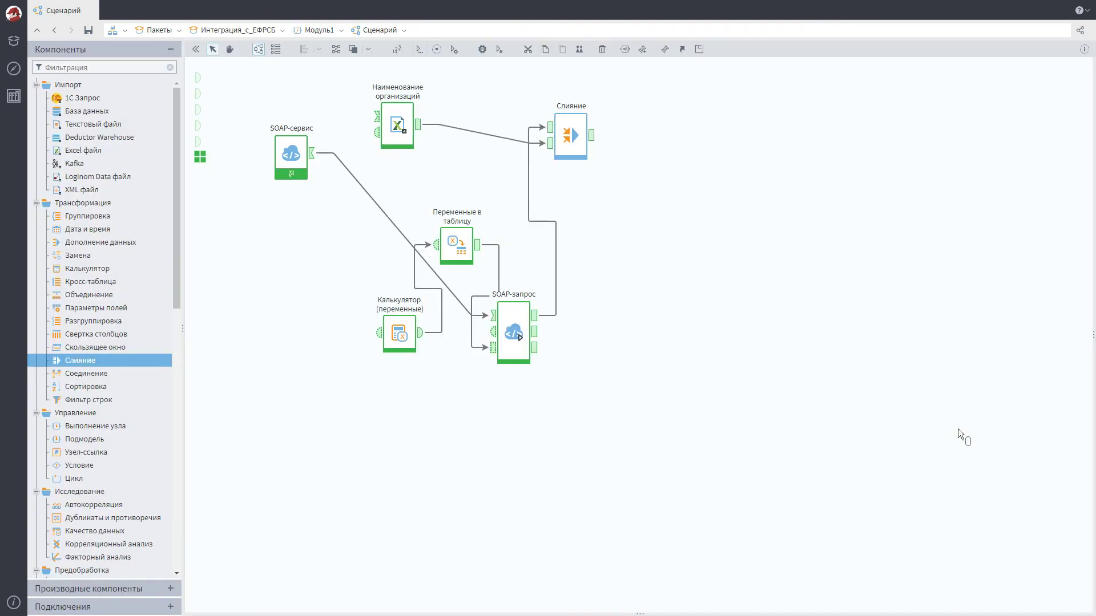
Quick-view the merged output's two matched rows, then open the Процессы panel
left_click(592, 136)
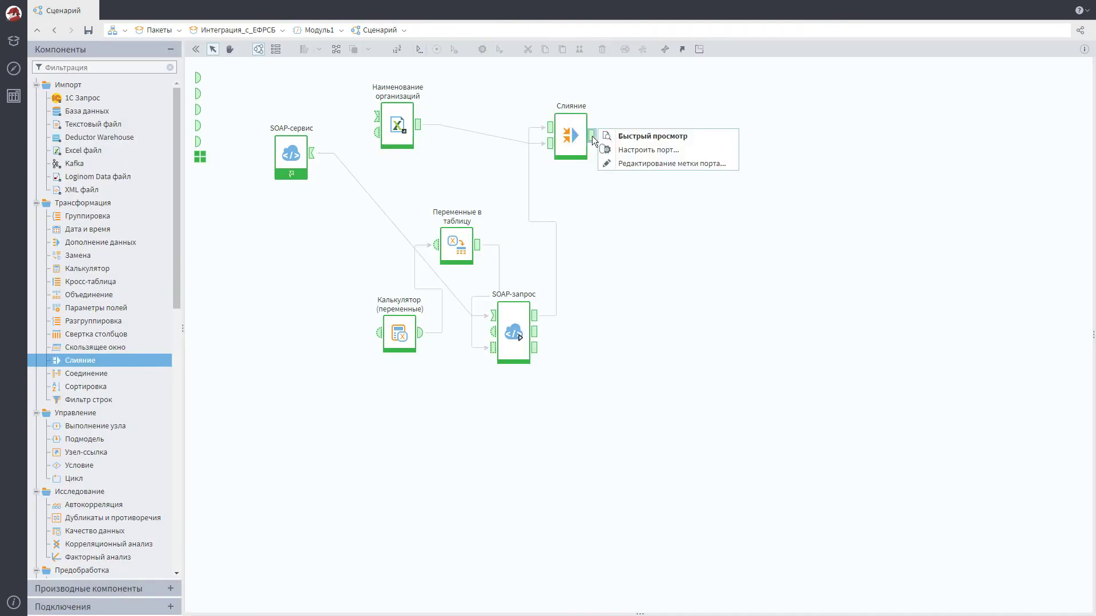
left_click(667, 140)
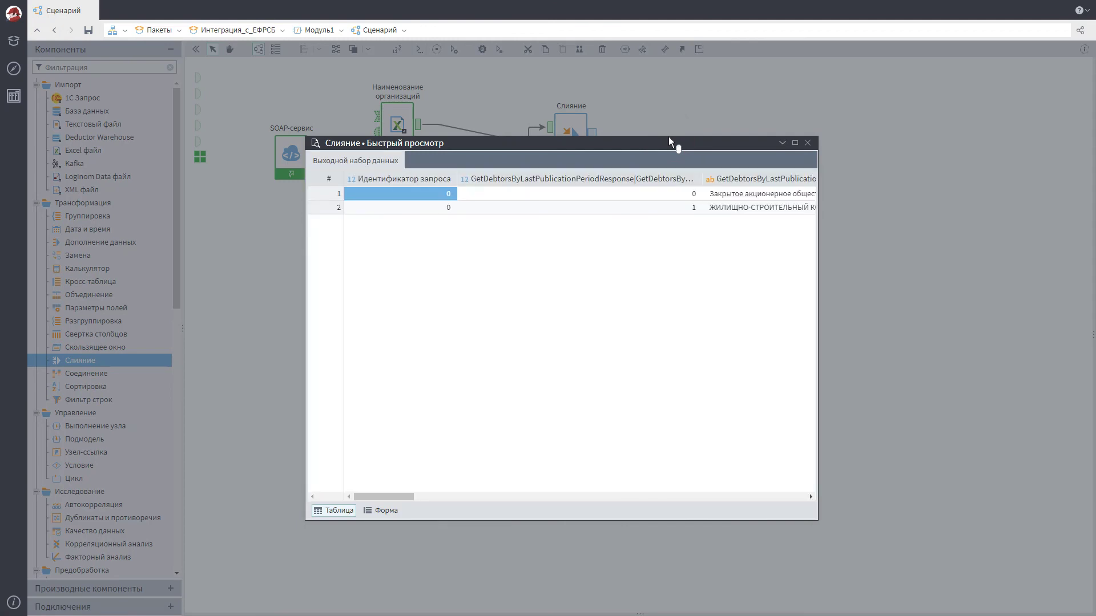
left_click(807, 143)
left_click(14, 604)
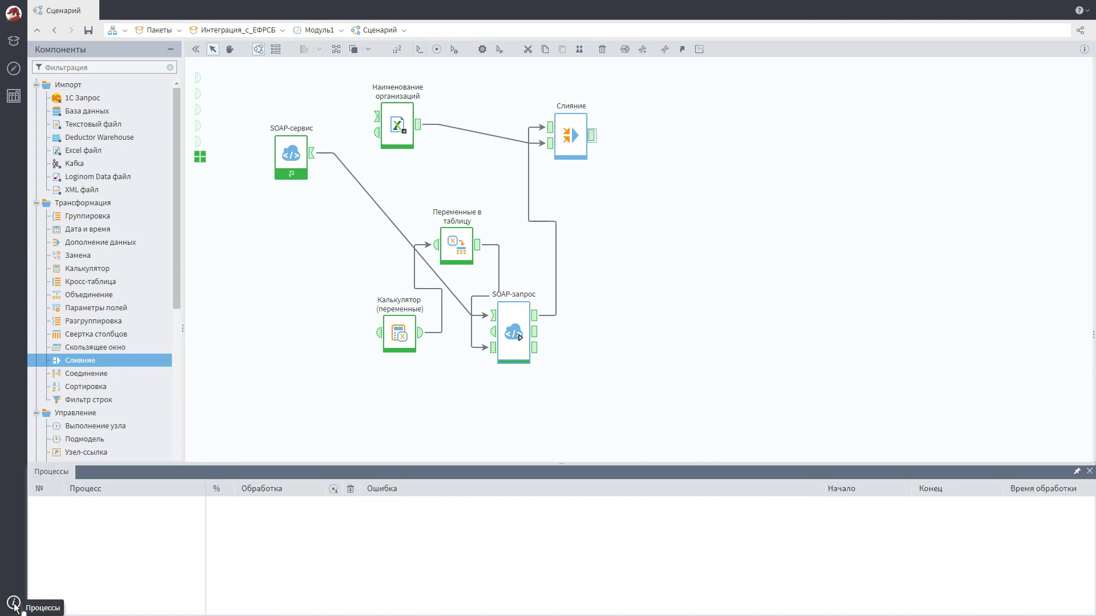
Show completed processes in the Процессы list, review their durations, then close the panel
right_click(651, 556)
left_click(736, 609)
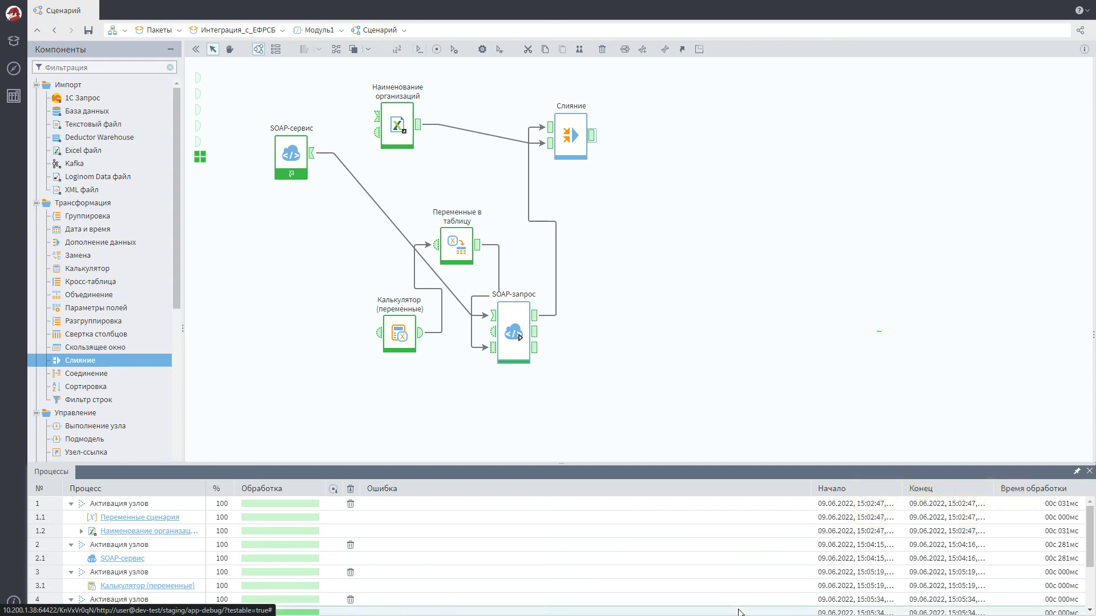
left_click(1089, 471)
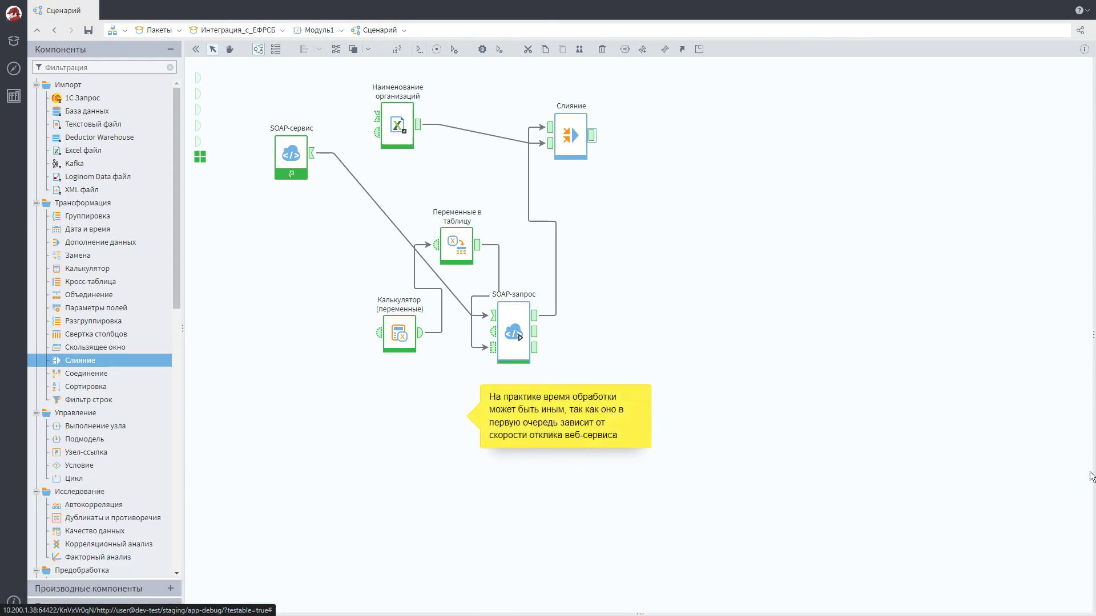